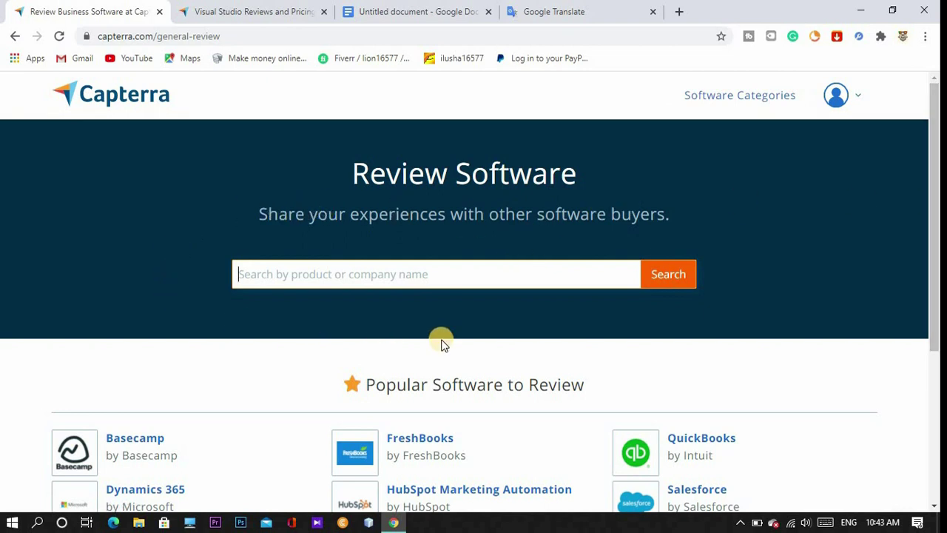
Search Capterra reviews for 'Fl studio'.
left_click(359, 276)
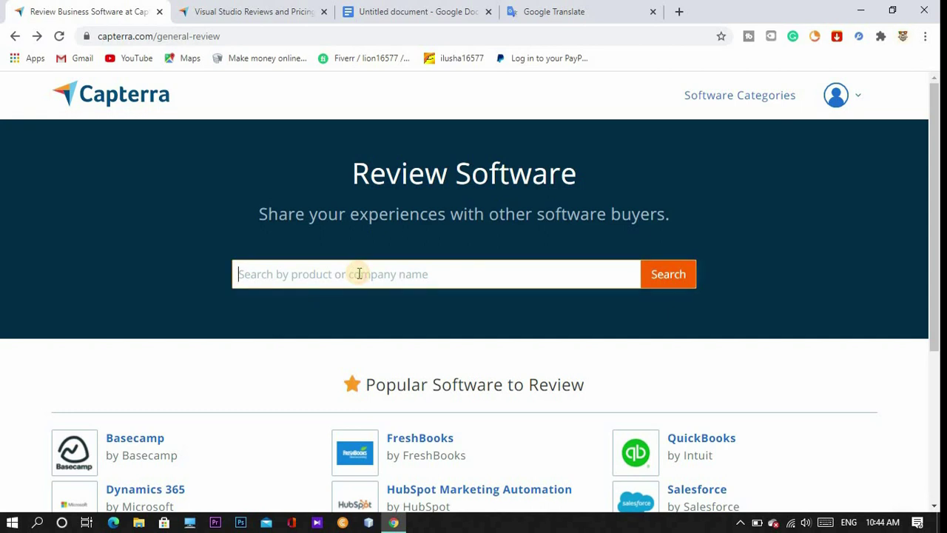
type("Fl")
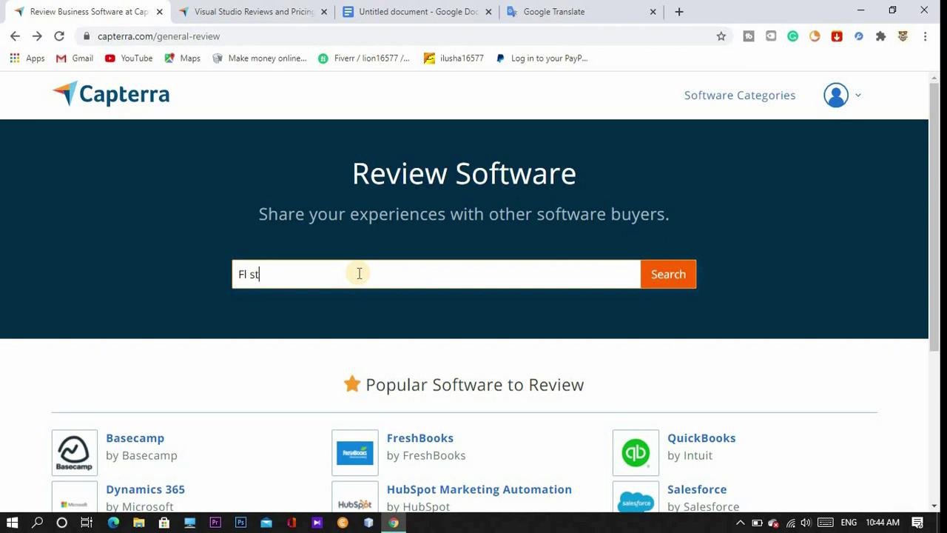
type("studio")
key("Return")
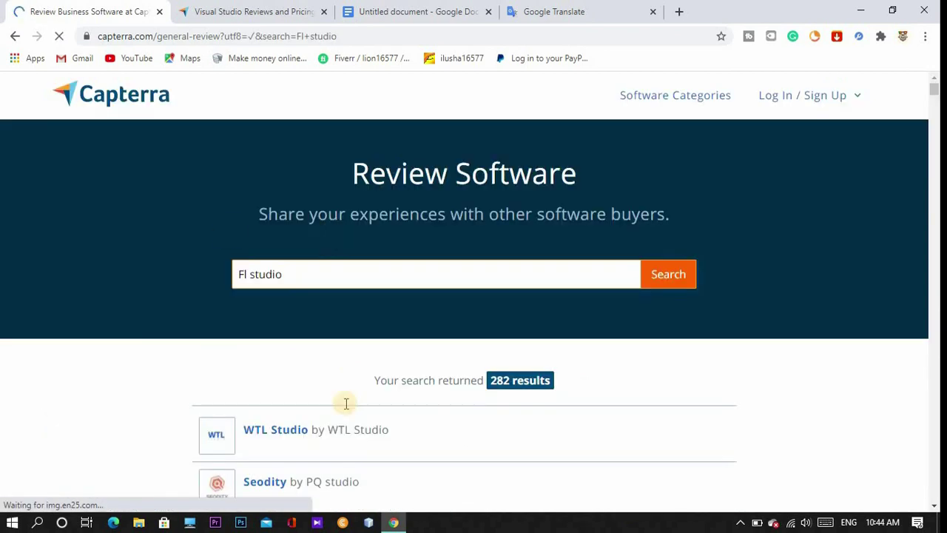
Scroll the 282 results down to the Visual Studio by Microsoft entry.
scroll(413, 357, "down", 2)
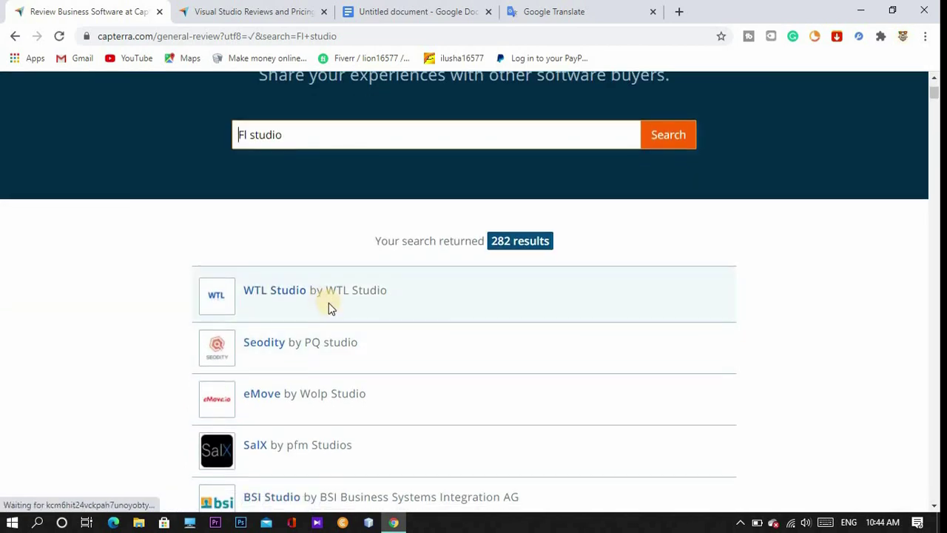
scroll(328, 303, "down", 1)
scroll(300, 263, "down", 3)
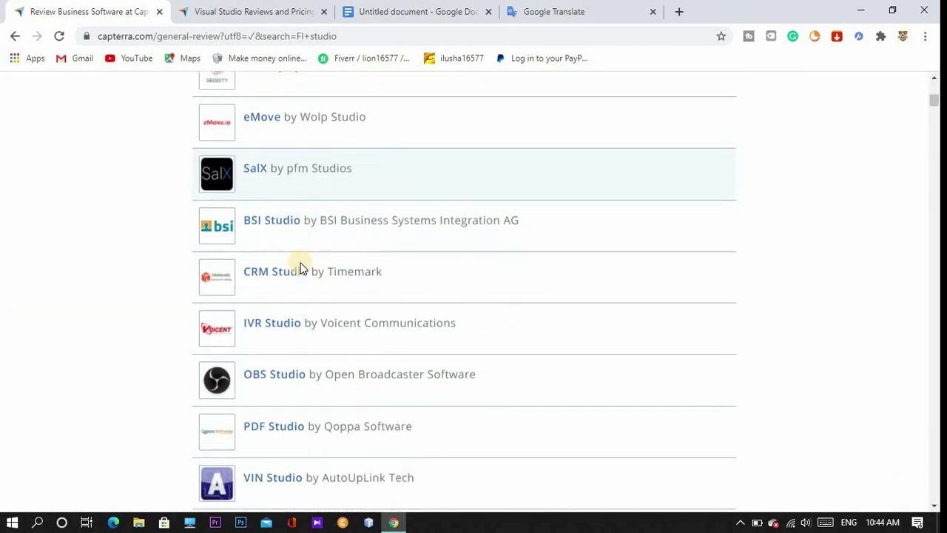
scroll(302, 268, "down", 9)
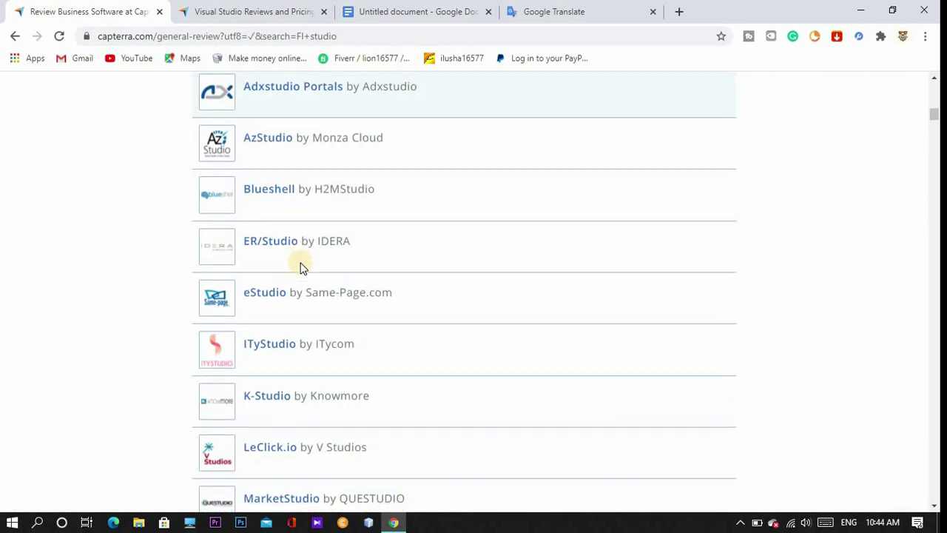
scroll(301, 268, "down", 10)
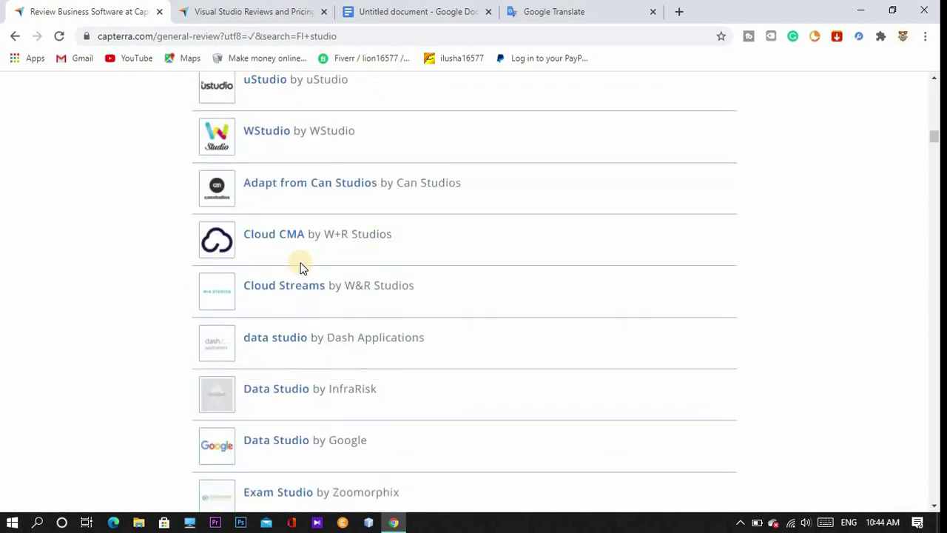
scroll(302, 268, "down", 7)
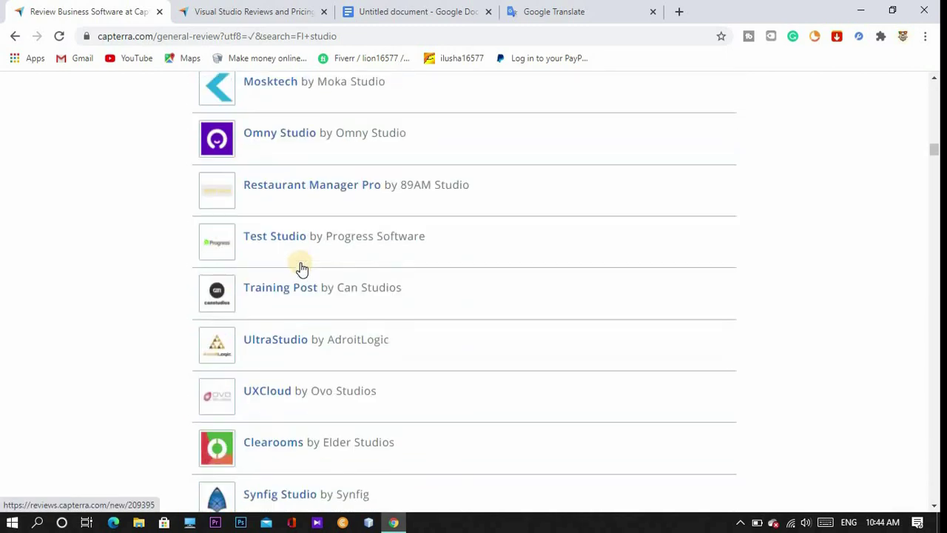
scroll(302, 268, "down", 2)
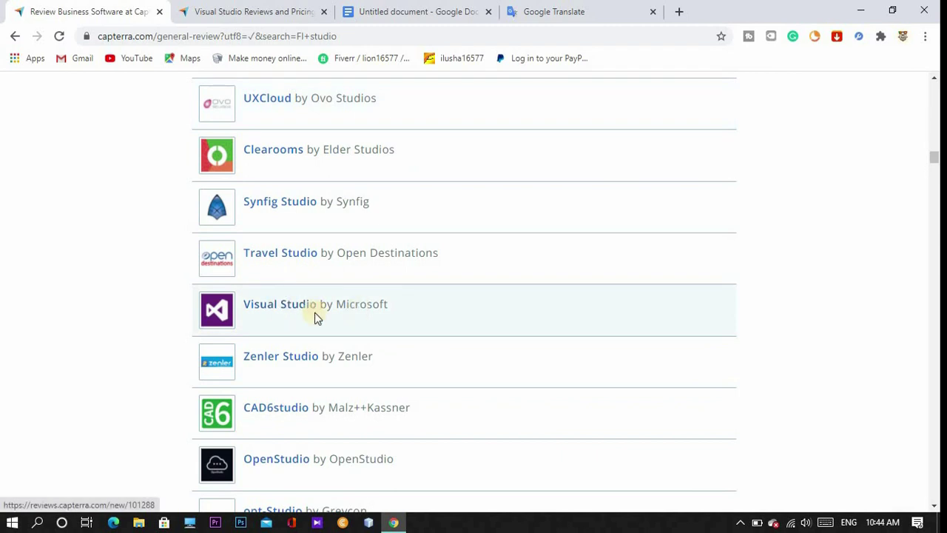
Open the Visual Studio by Microsoft review form and look over its empty step 1/3 fields.
left_click(272, 311)
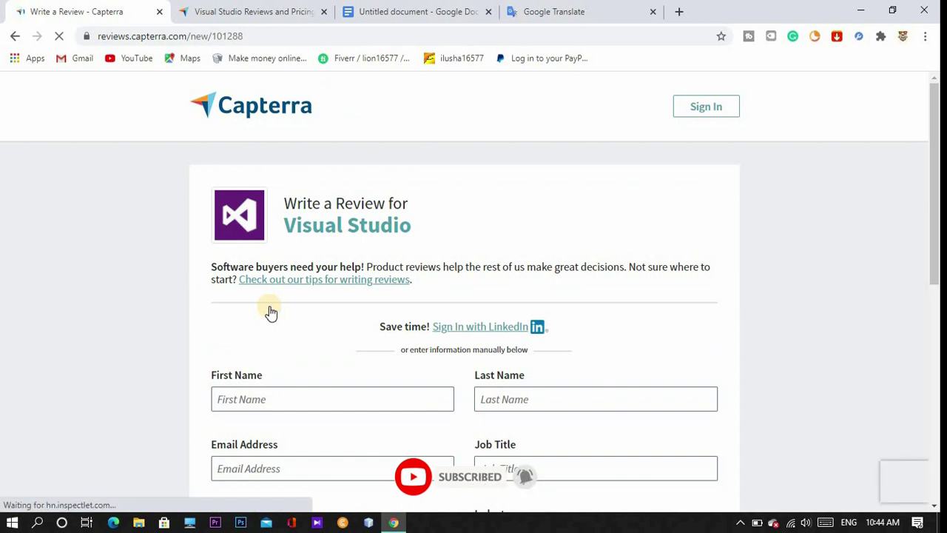
scroll(270, 311, "down", 1)
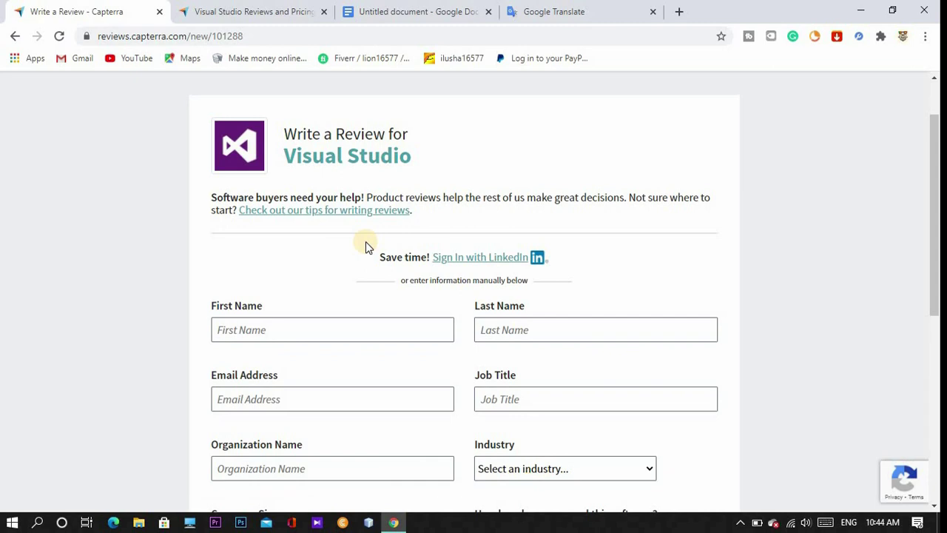
scroll(365, 241, "down", 6)
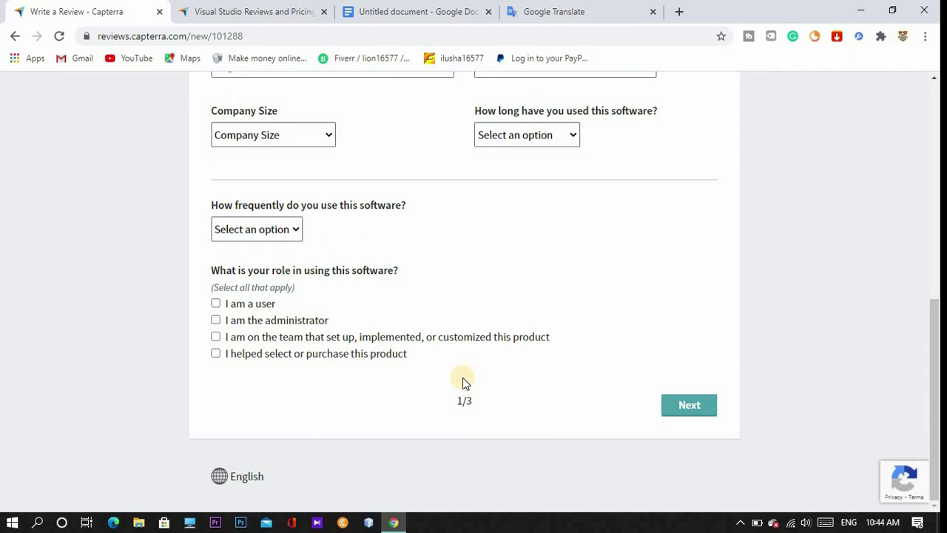
scroll(462, 381, "up", 5)
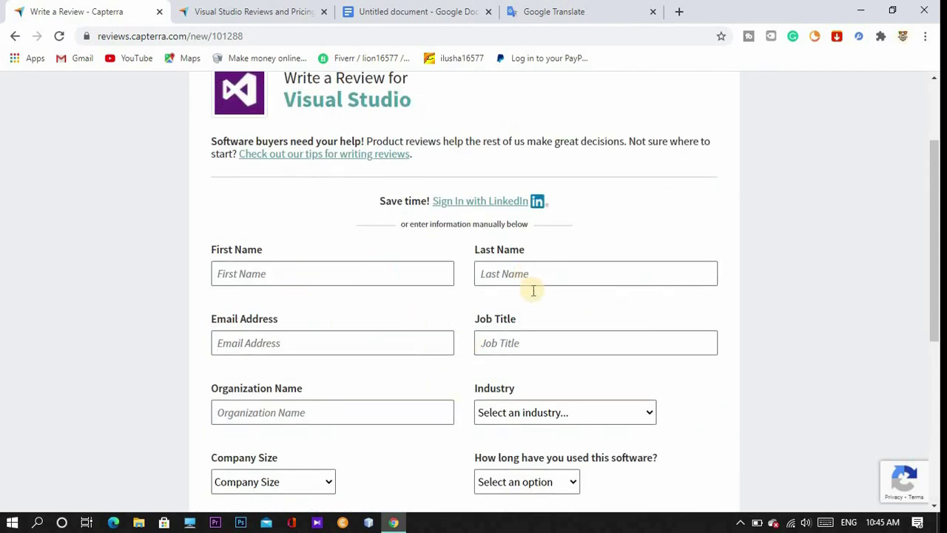
scroll(515, 334, "down", 3)
scroll(516, 334, "up", 3)
Enter the reviewer's first name and last name.
left_click(378, 279)
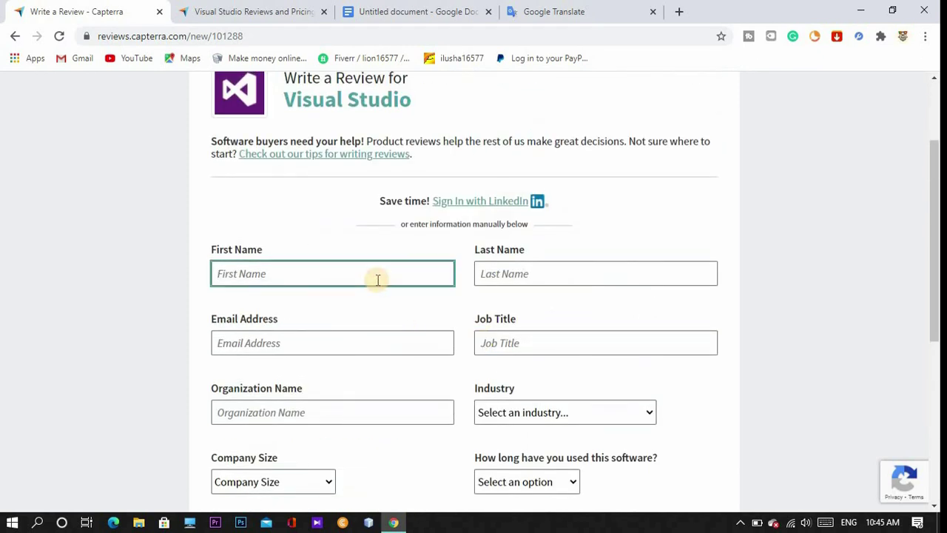
left_click(510, 278)
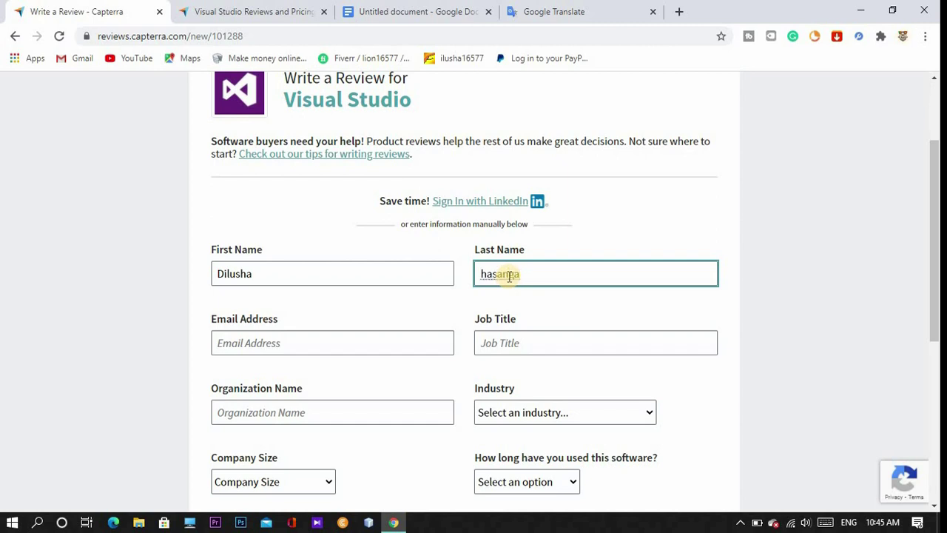
Enter the reviewer's e-mail address and the job title 'Visual Studio review'.
scroll(402, 228, "down", 2)
left_click(376, 208)
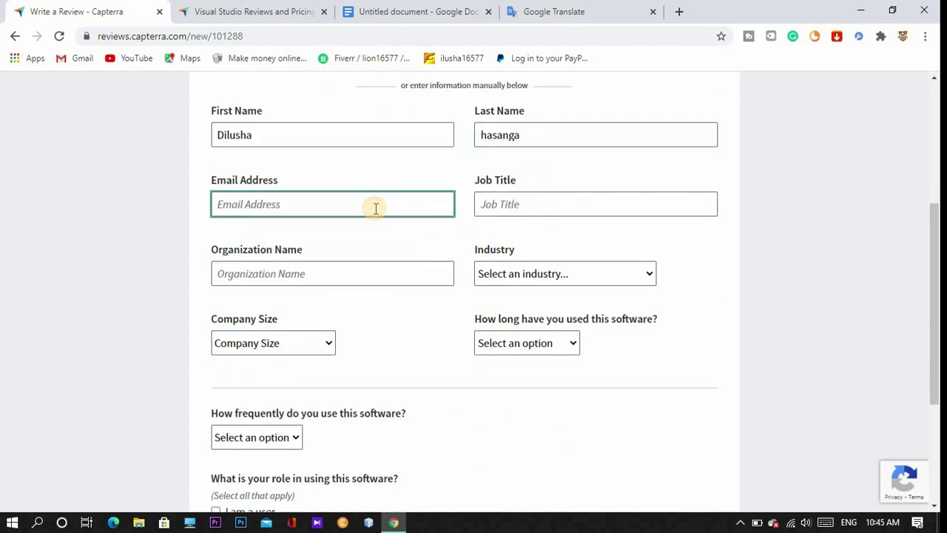
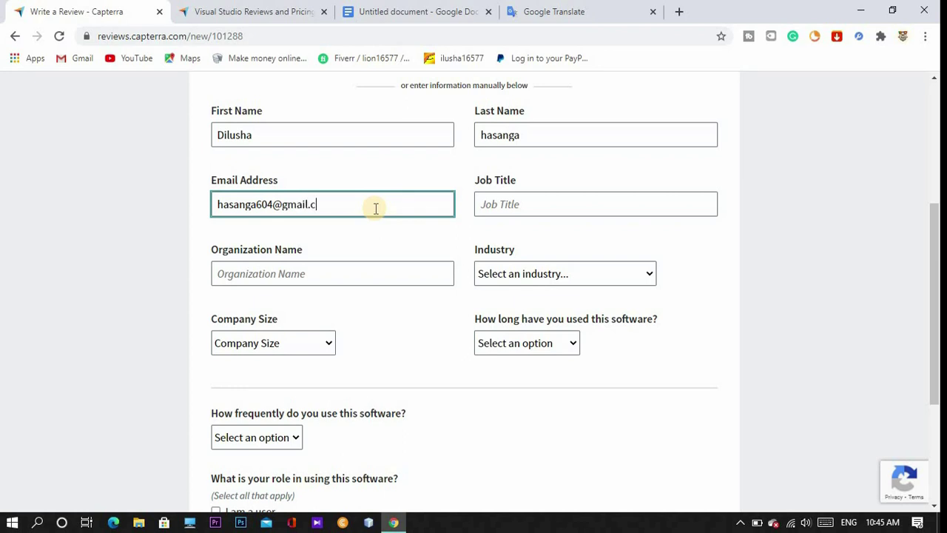
left_click(526, 204)
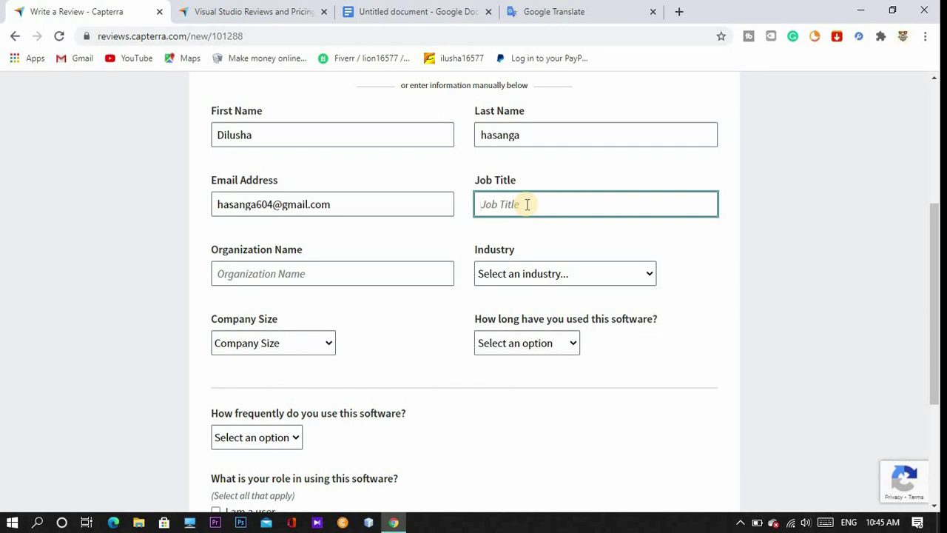
scroll(563, 194, "down", 1)
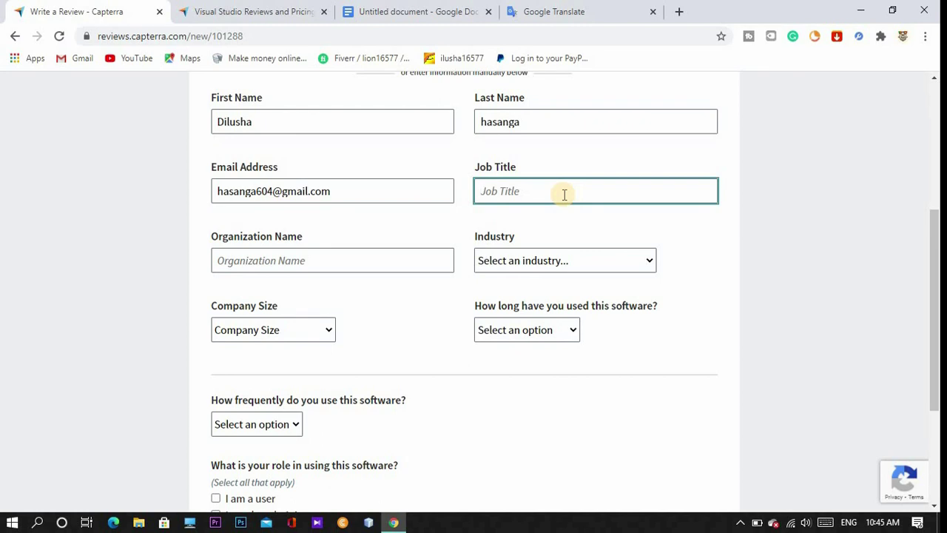
type("Visual Studio")
type("re")
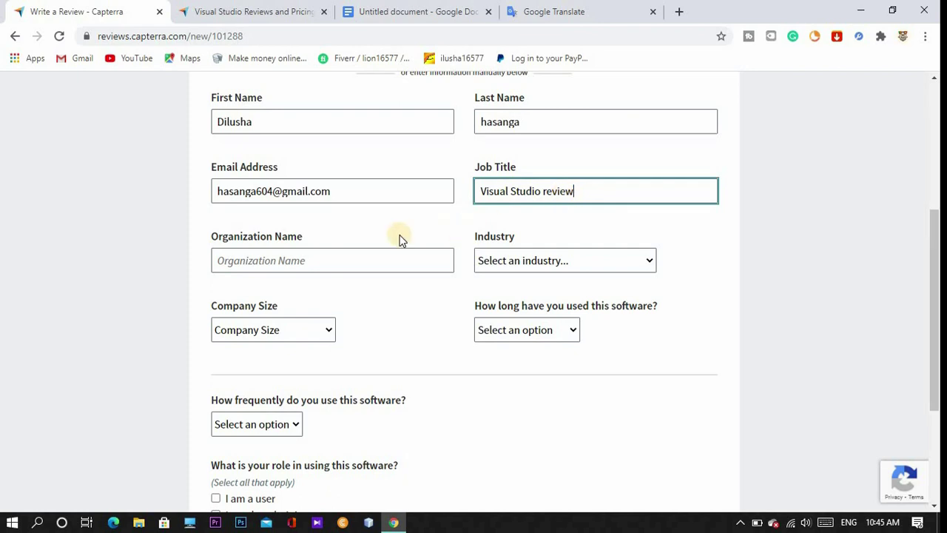
Enter the organization name and bring up the Industry list.
scroll(355, 237, "down", 1)
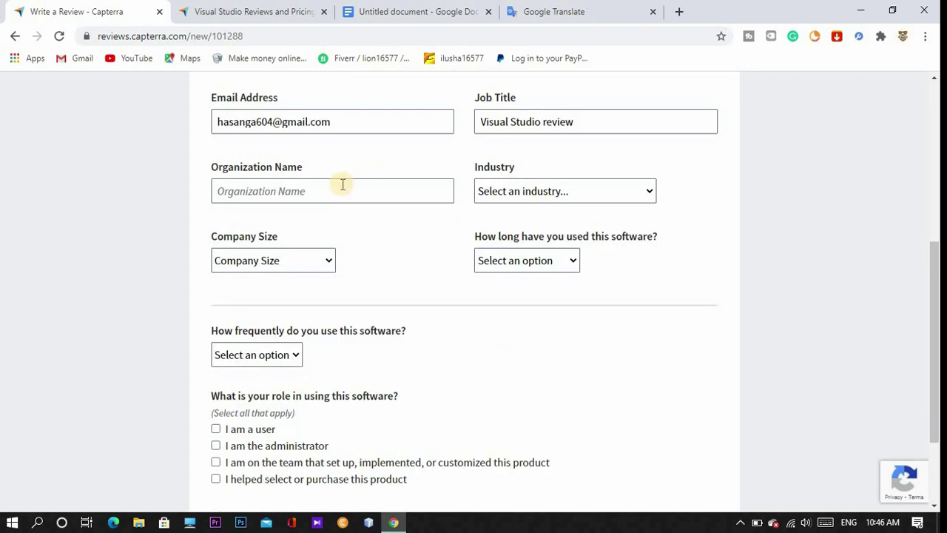
left_click(284, 190)
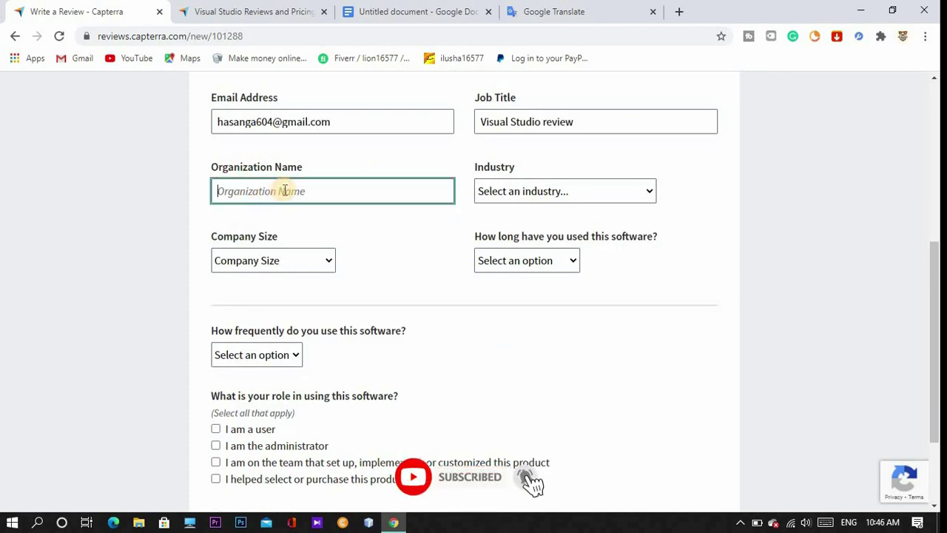
type("Sl")
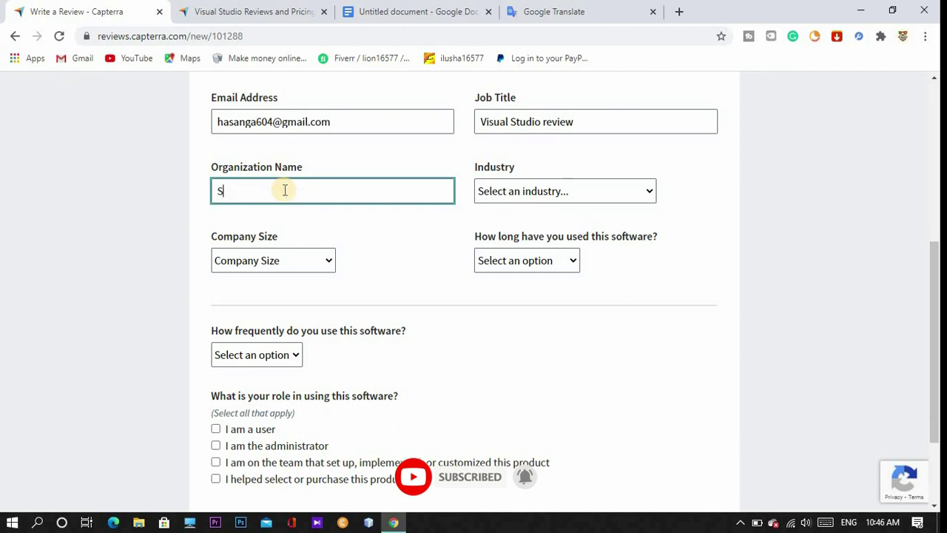
type(" manawaya")
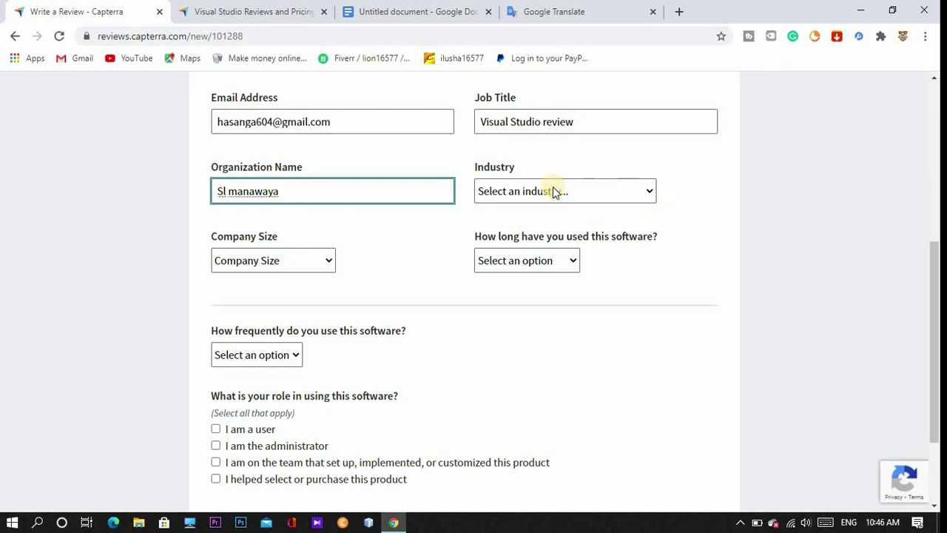
left_click(608, 194)
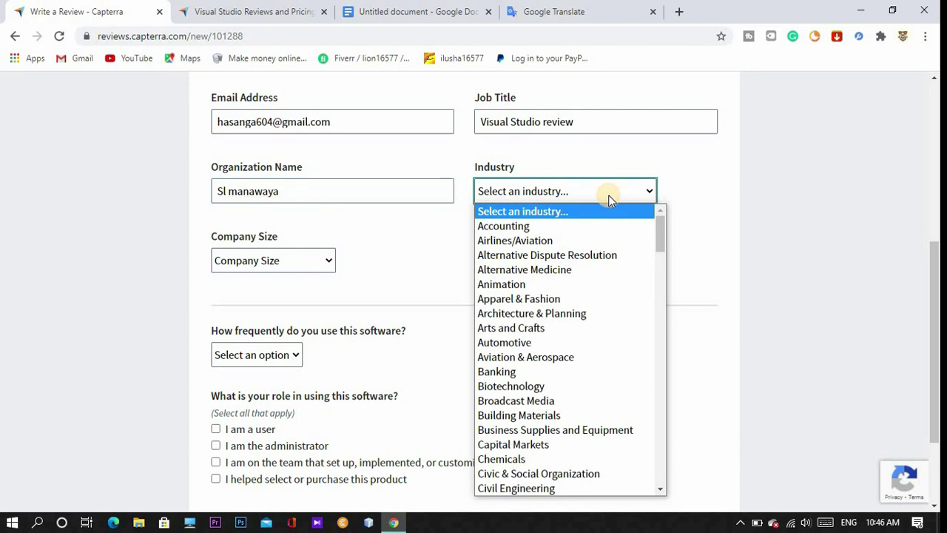
Set the industry to Information Technology and company size to 2-10 employees.
scroll(567, 248, "down", 3)
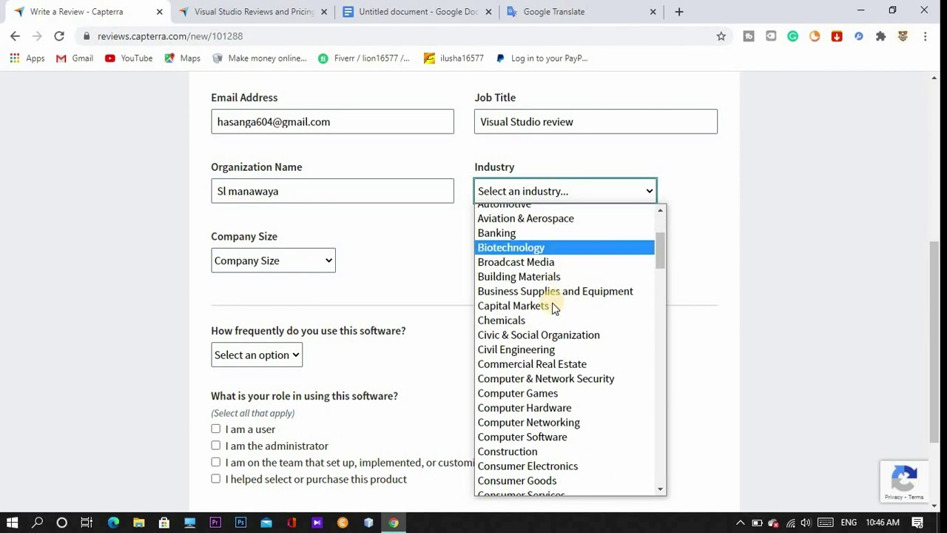
scroll(550, 307, "up", 3)
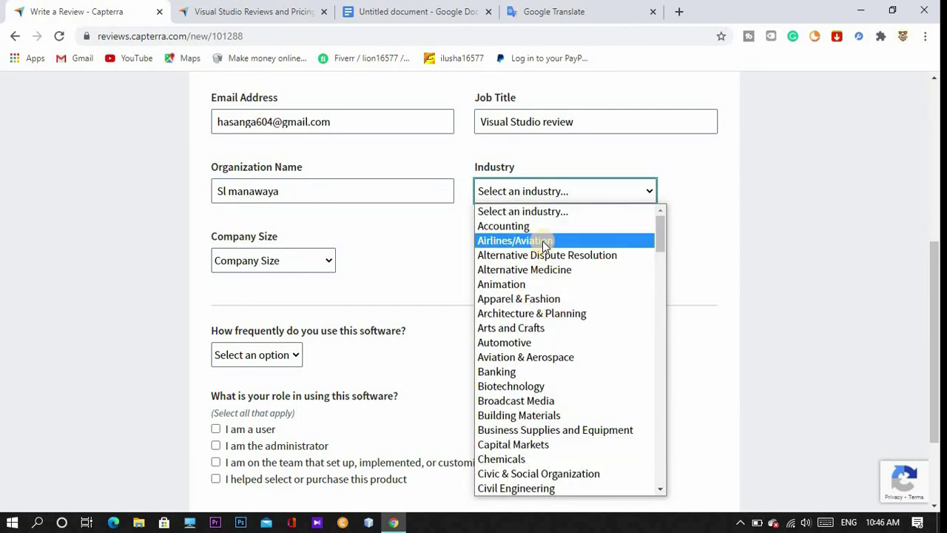
scroll(543, 302, "down", 4)
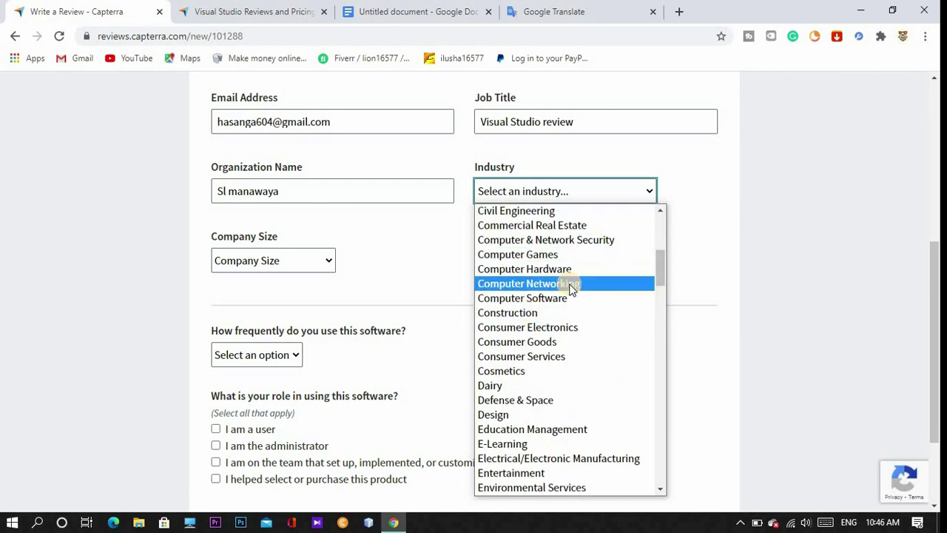
scroll(570, 285, "down", 2)
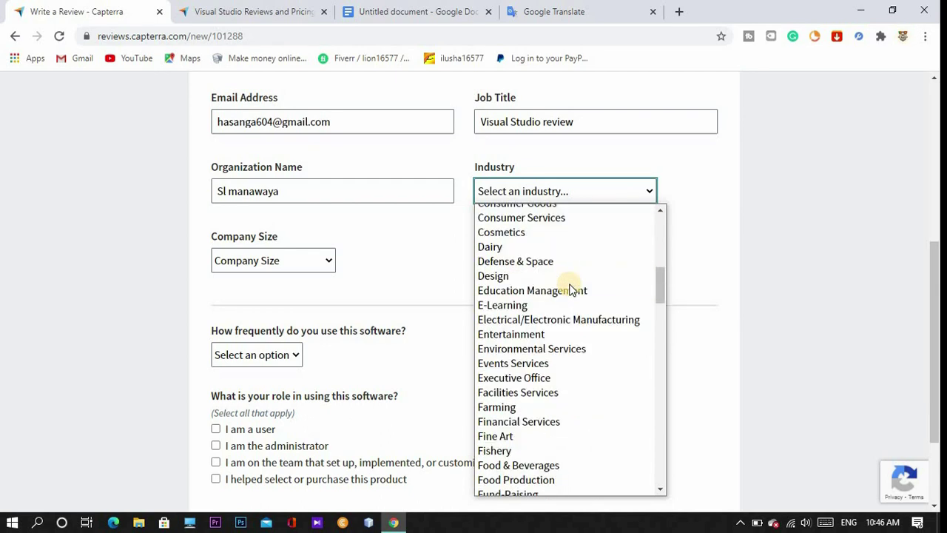
scroll(571, 290, "down", 5)
left_click(555, 448)
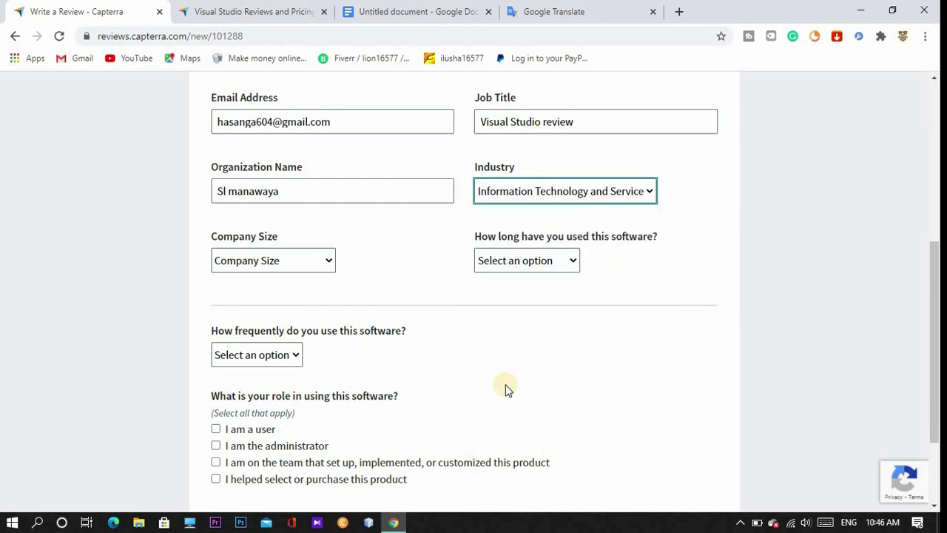
left_click(297, 262)
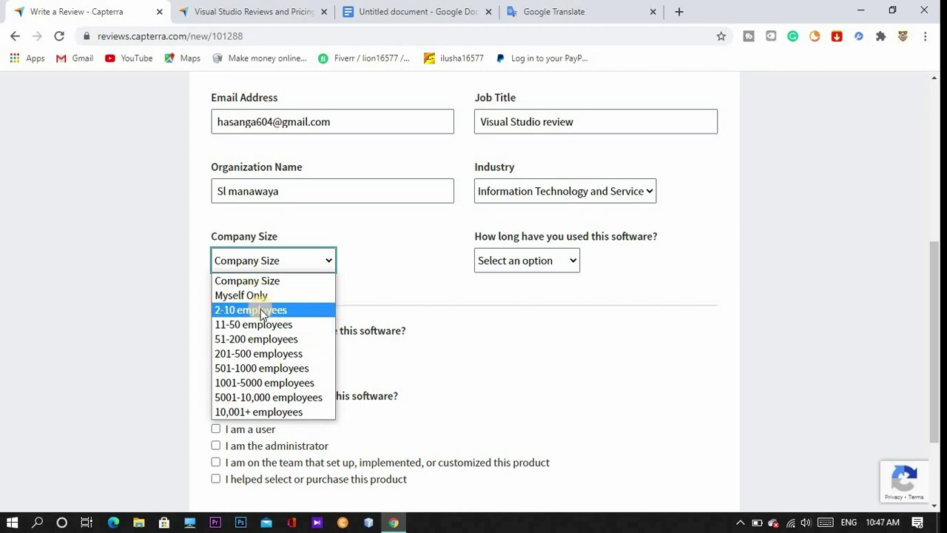
left_click(276, 311)
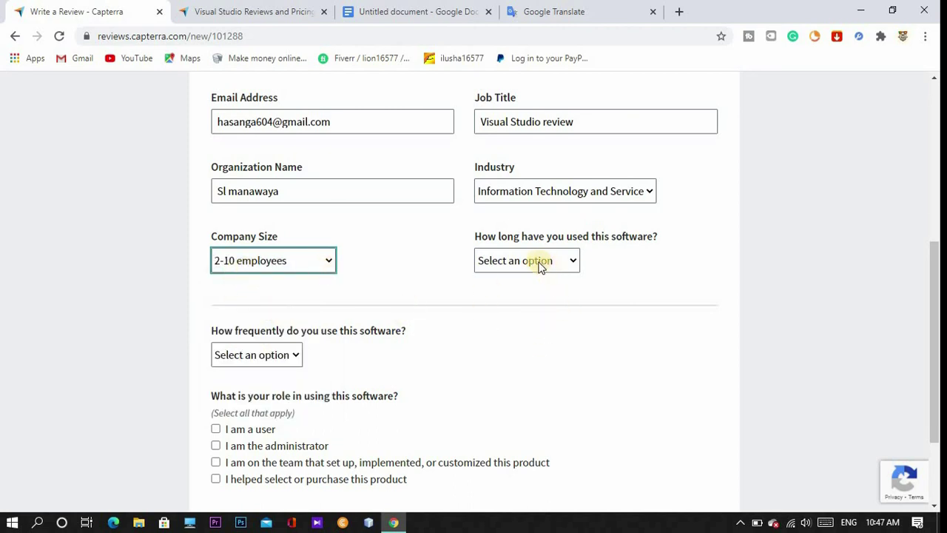
Answer used for 2+ years, used Weekly, and role 'I am a user', then continue.
scroll(534, 265, "down", 1)
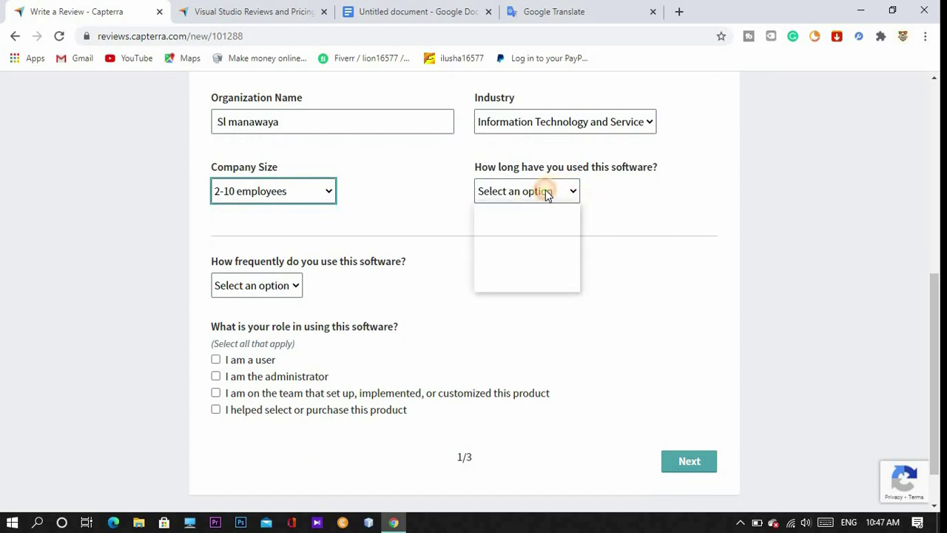
left_click(547, 194)
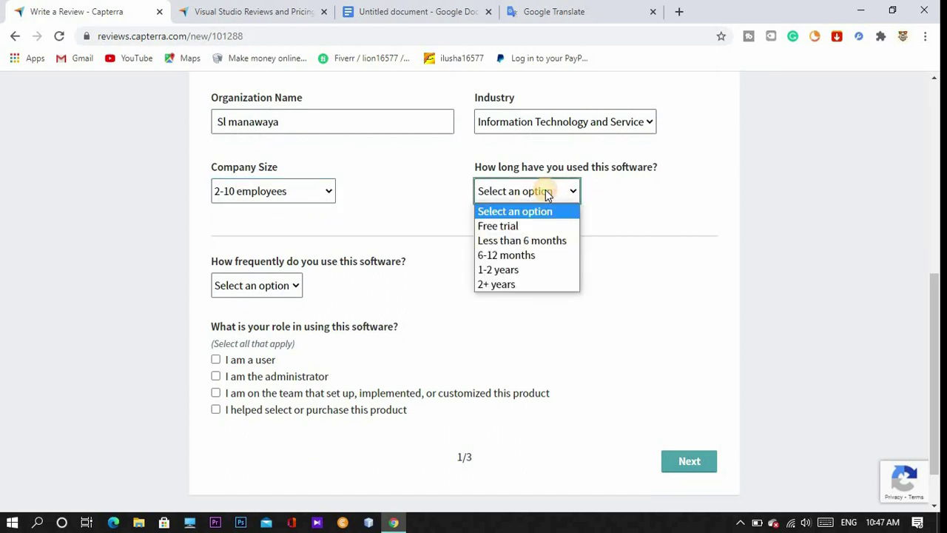
left_click(528, 284)
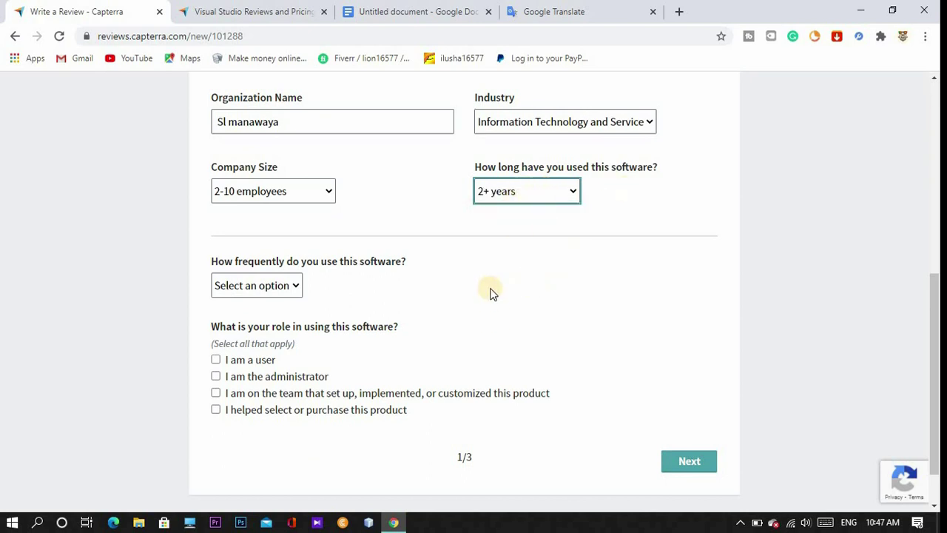
scroll(503, 267, "down", 1)
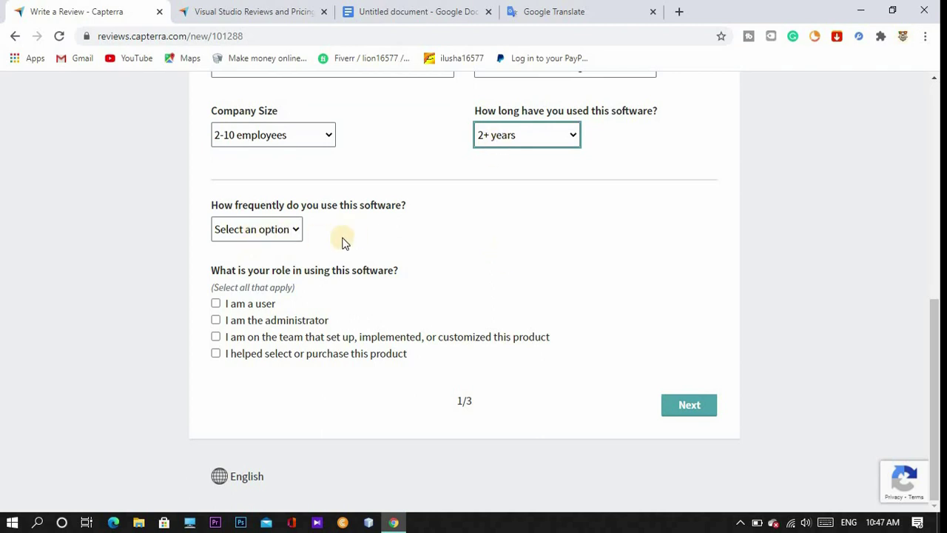
left_click(267, 233)
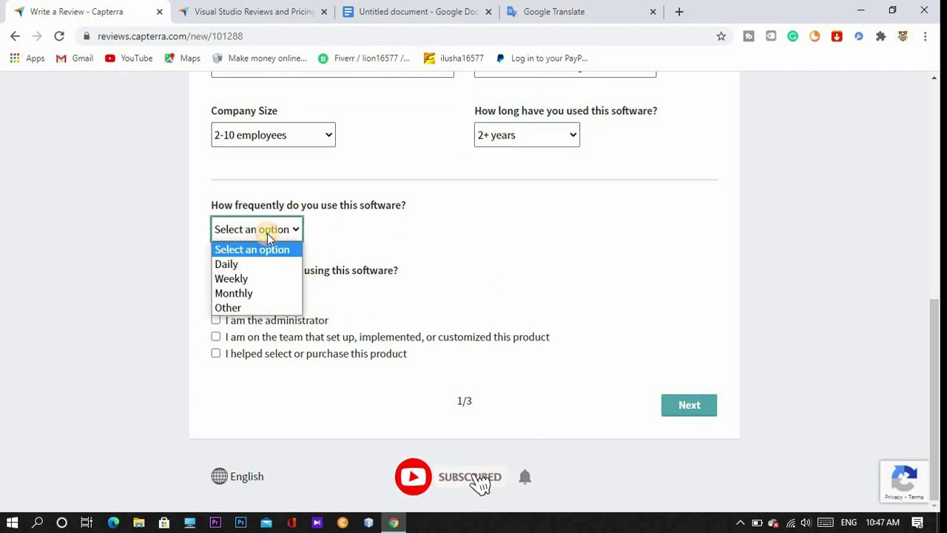
left_click(260, 281)
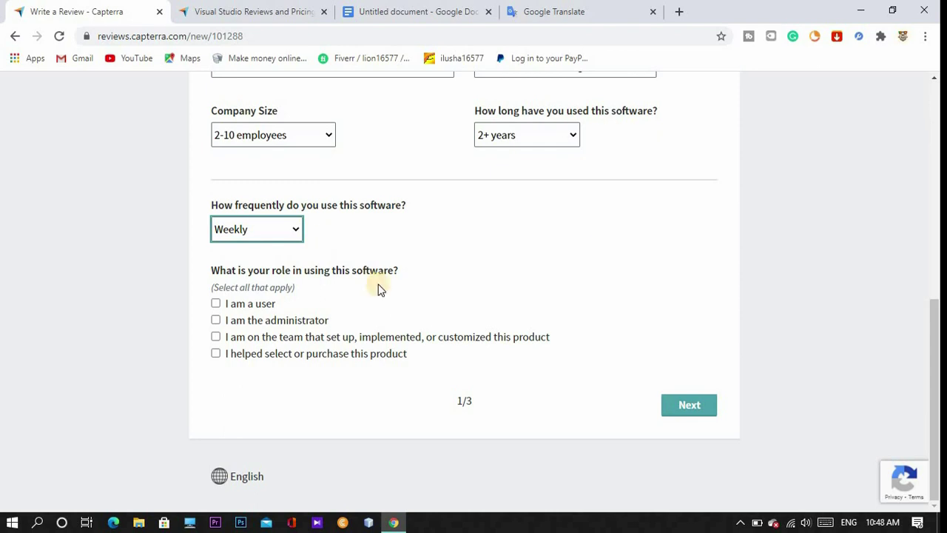
left_click(216, 304)
left_click(682, 410)
Give Overall Quality, Customer Support and Value for Money five stars each.
left_click(684, 417)
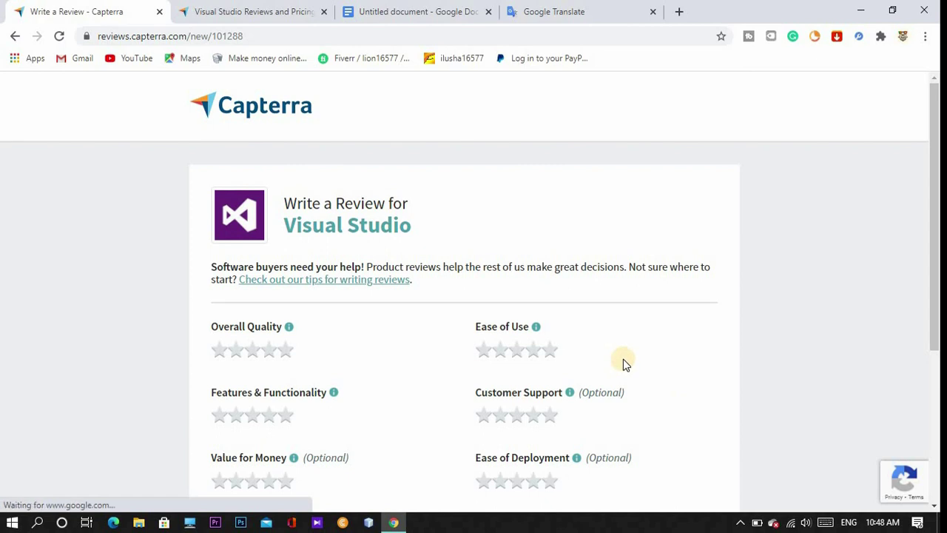
scroll(623, 359, "down", 1)
scroll(623, 362, "down", 3)
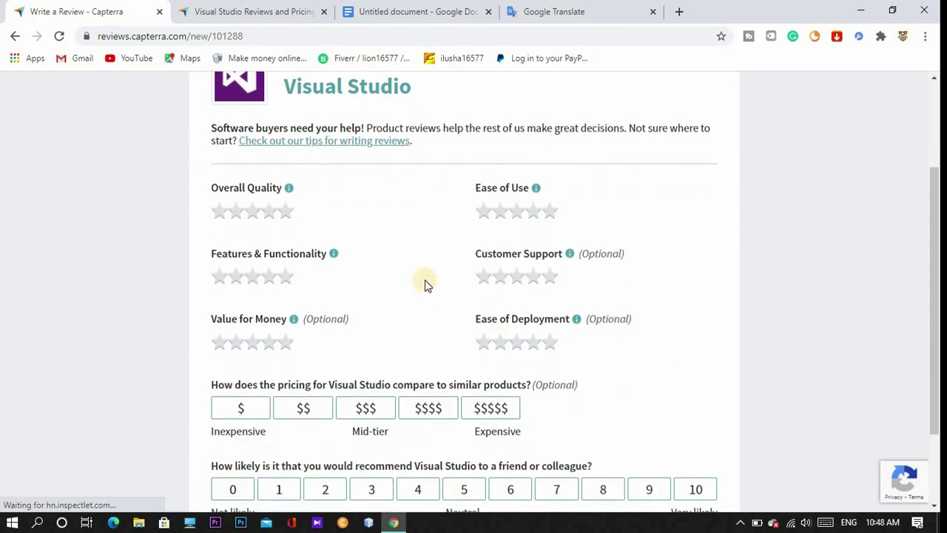
scroll(582, 372, "up", 2)
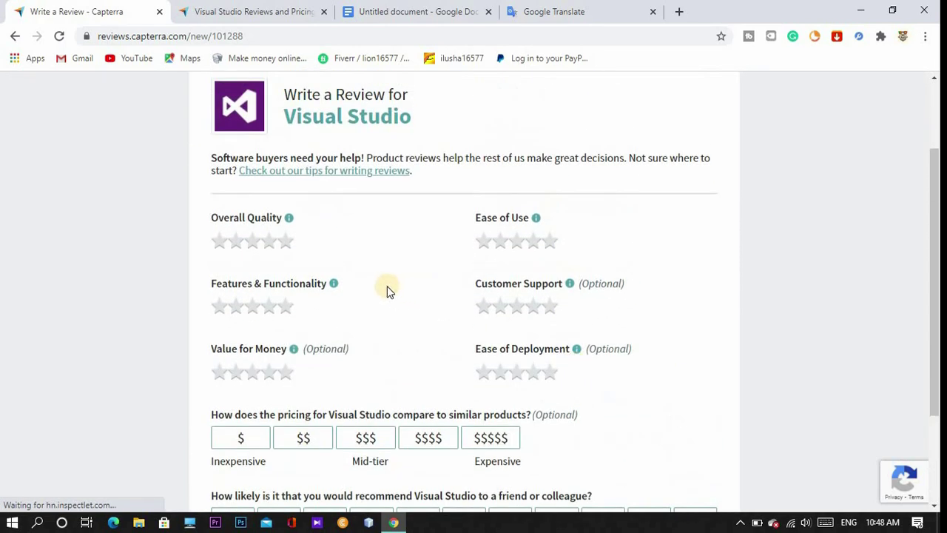
left_click(287, 251)
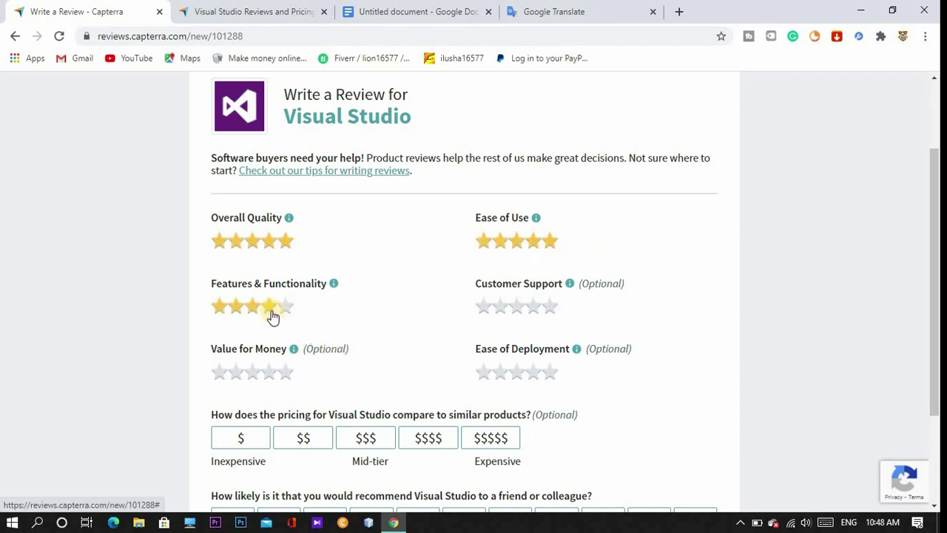
left_click(554, 315)
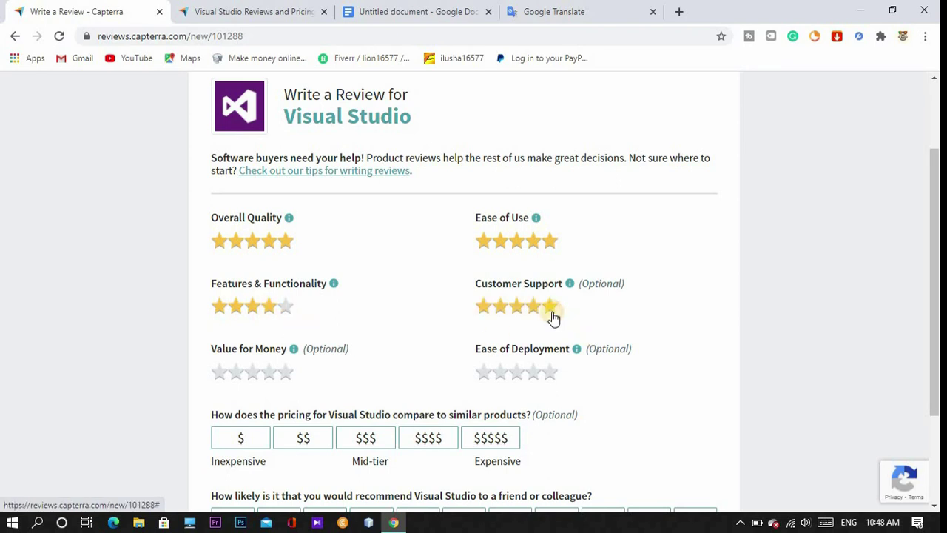
scroll(303, 367, "down", 1)
left_click(290, 312)
Rate Ease of Deployment four stars, pricing $$$, and likelihood to recommend 10.
left_click(551, 316)
left_click(540, 307)
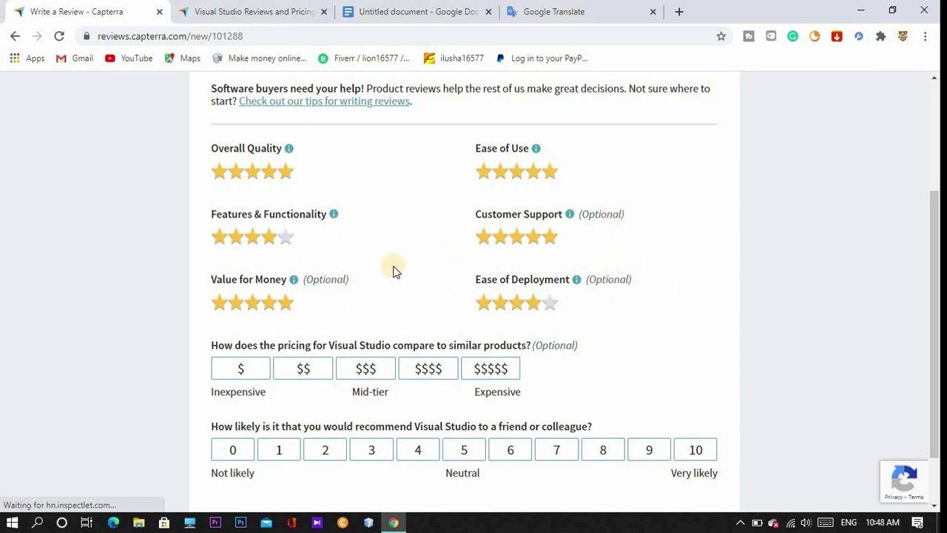
scroll(393, 270, "down", 1)
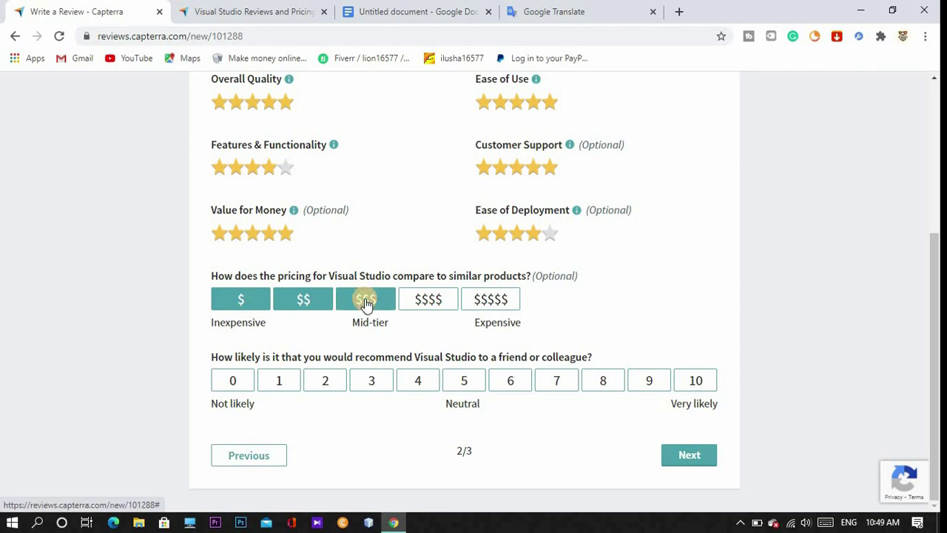
left_click(367, 299)
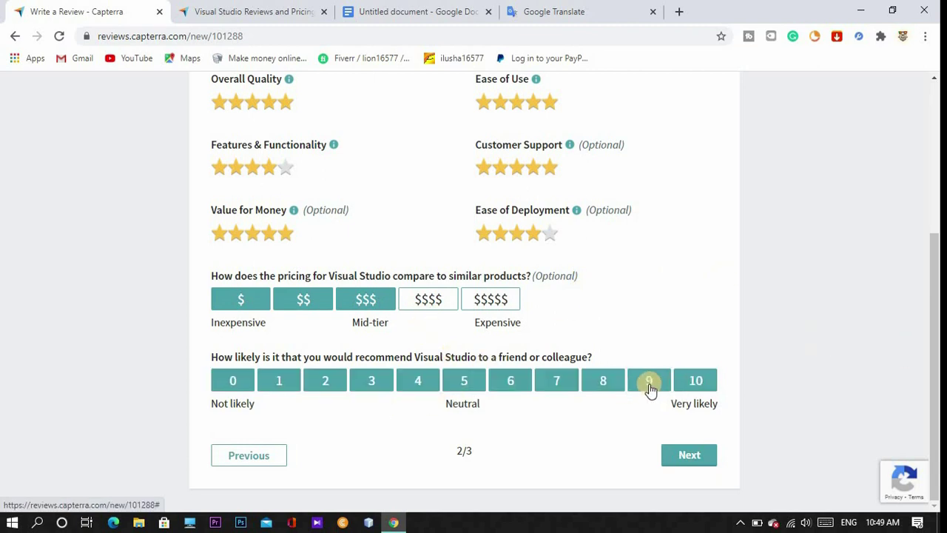
left_click(694, 381)
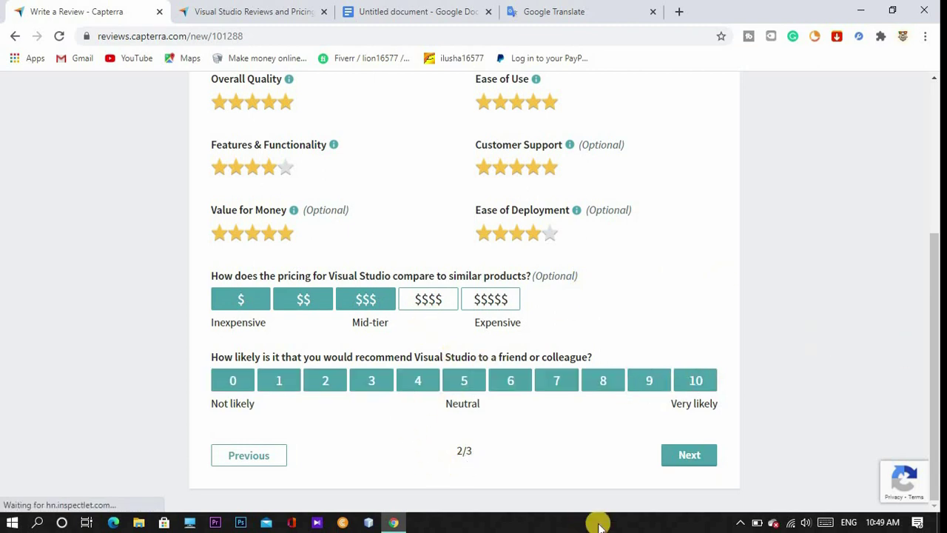
Advance to the written review step and look over its title, pros and cons fields.
left_click(685, 461)
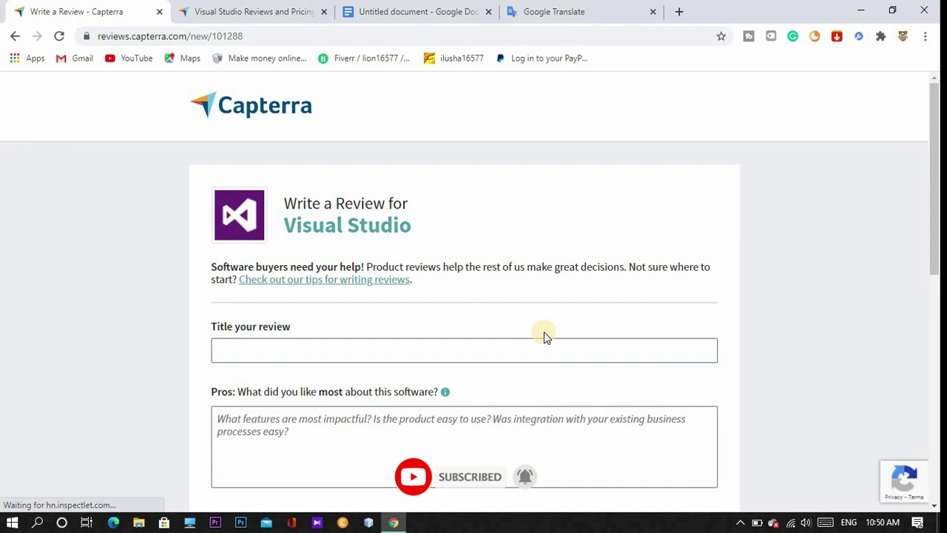
scroll(544, 333, "down", 2)
scroll(544, 332, "down", 5)
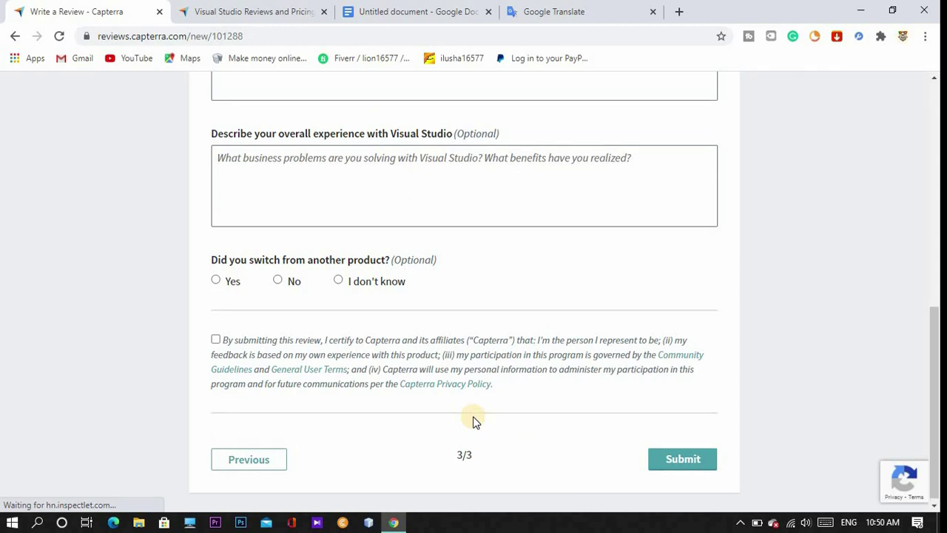
scroll(475, 420, "up", 5)
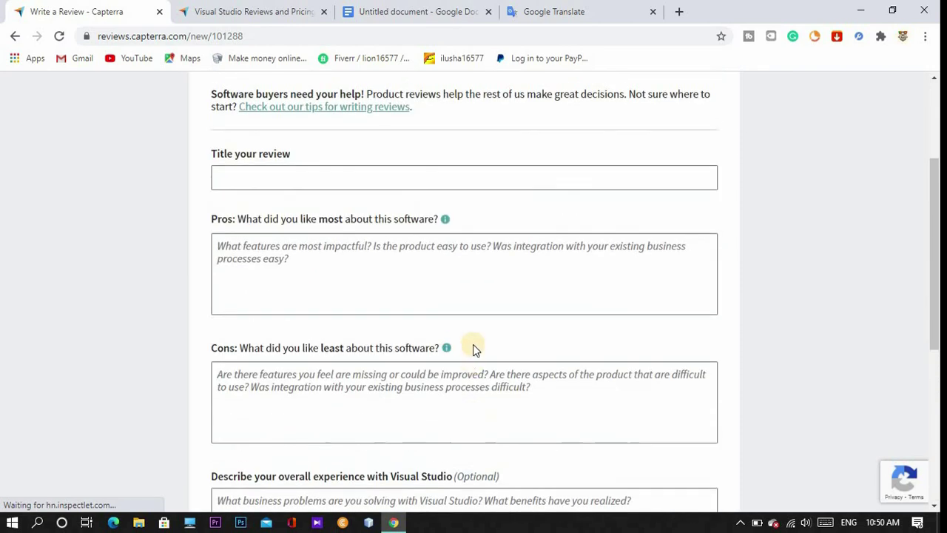
scroll(314, 276, "up", 2)
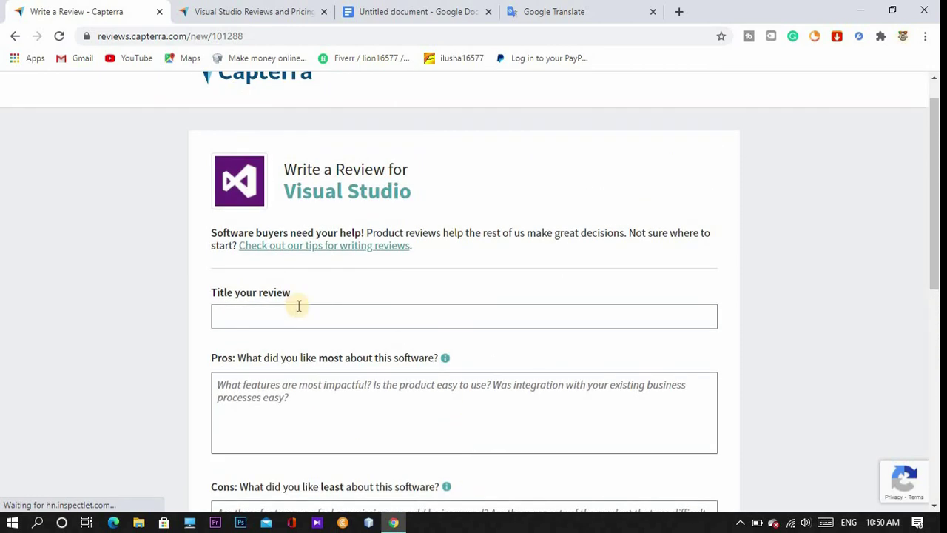
scroll(298, 306, "down", 1)
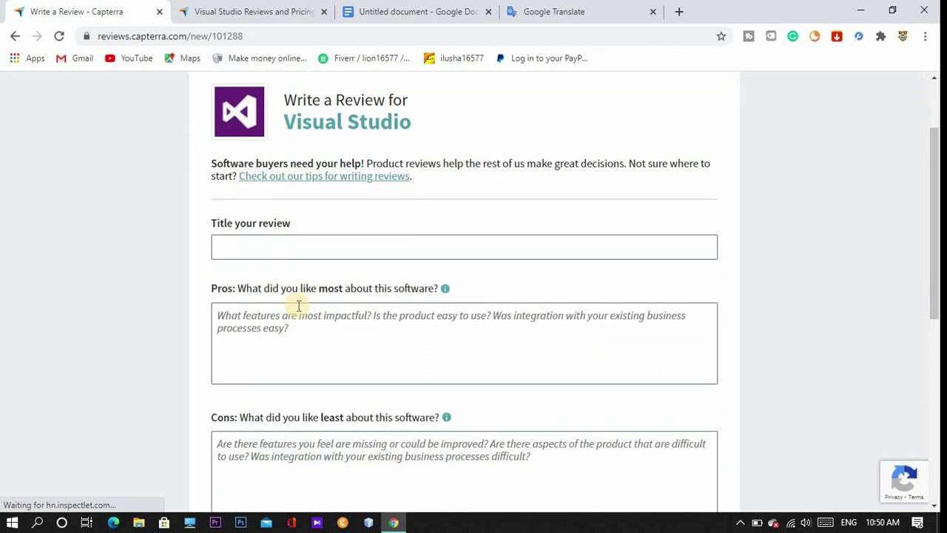
scroll(298, 305, "down", 2)
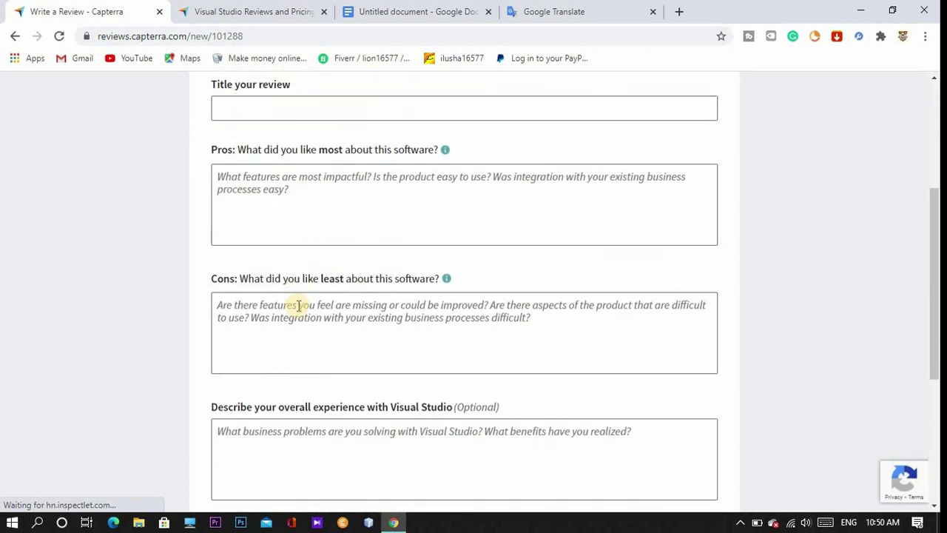
Scroll back up and switch to the Visual Studio Reviews and Pricing page.
scroll(298, 306, "down", 2)
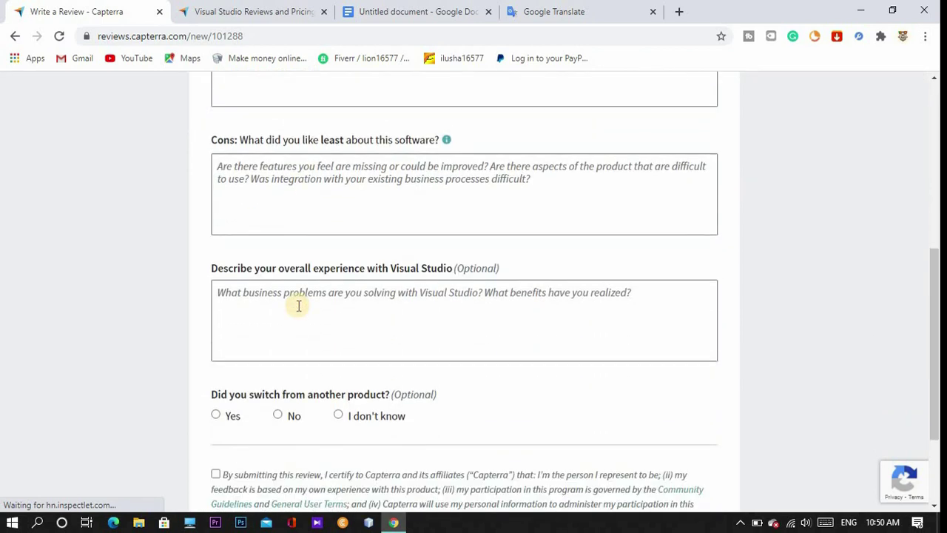
scroll(298, 306, "up", 4)
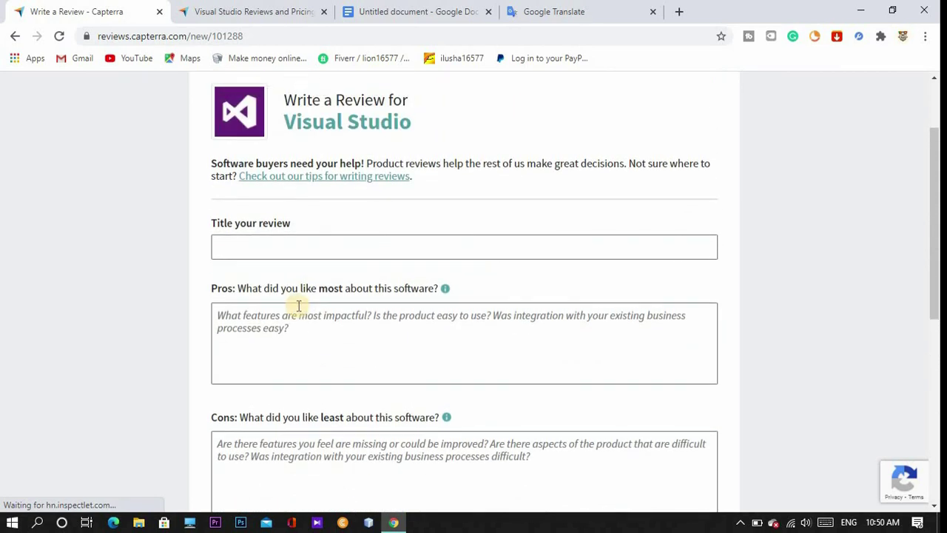
scroll(298, 306, "up", 1)
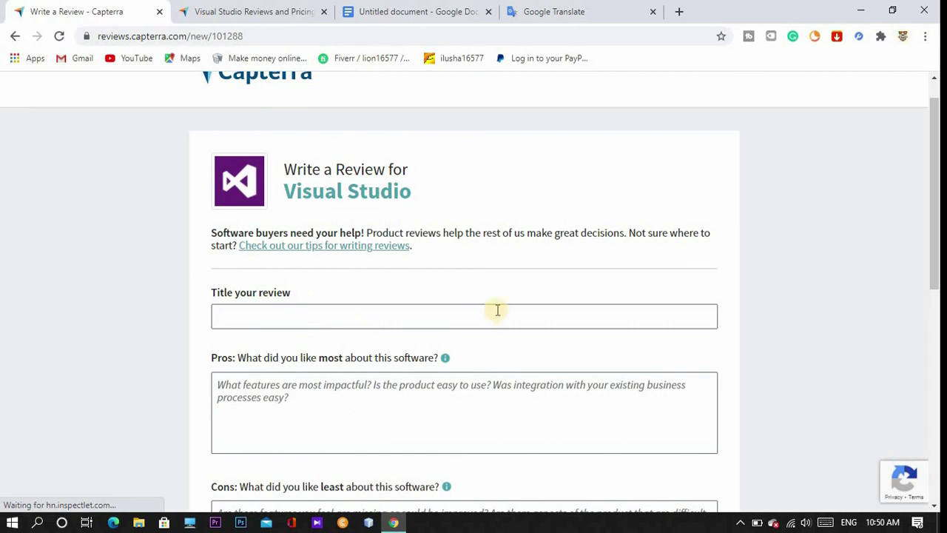
scroll(400, 326, "down", 1)
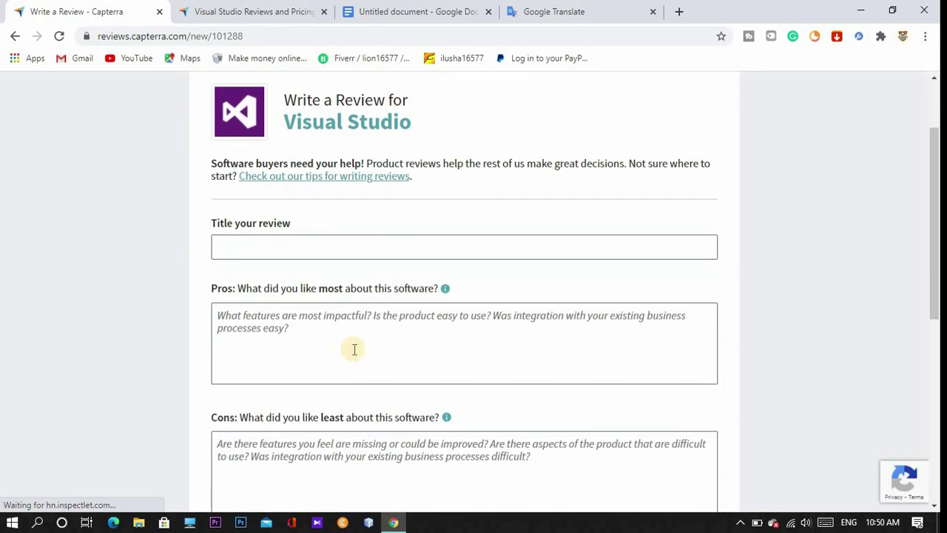
scroll(354, 349, "up", 1)
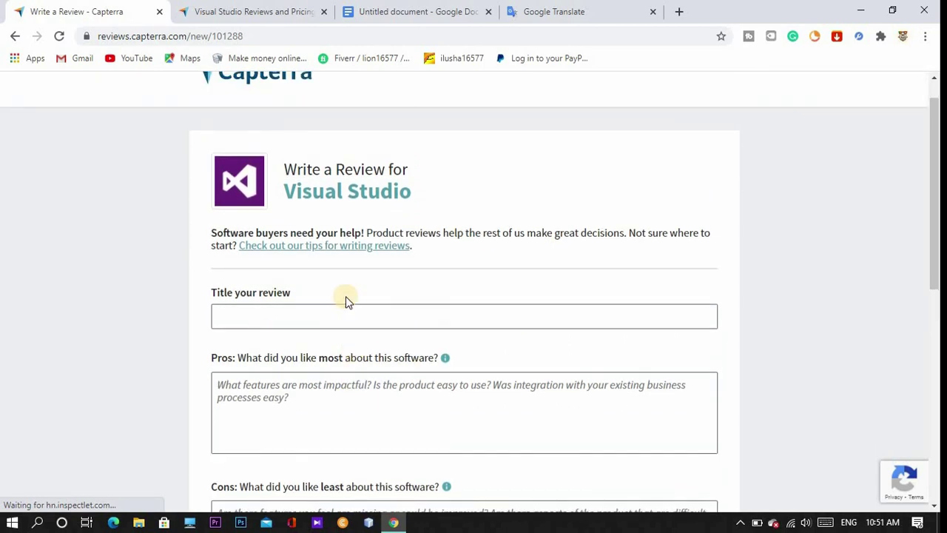
left_click(247, 12)
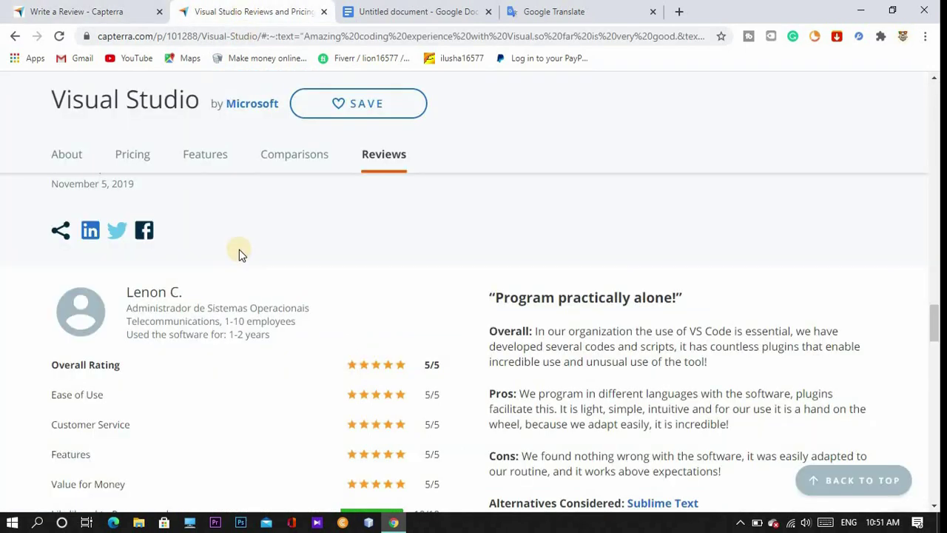
Return to Google's 'Visual Studio review' results and open the featured Capterra Visual Studio reviews link.
left_click(17, 37)
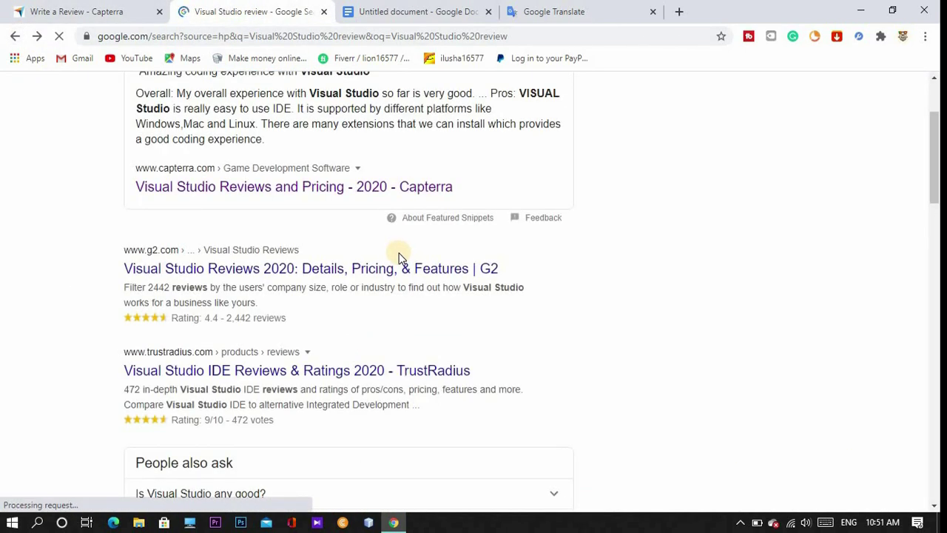
scroll(398, 257, "down", 8)
scroll(406, 307, "up", 6)
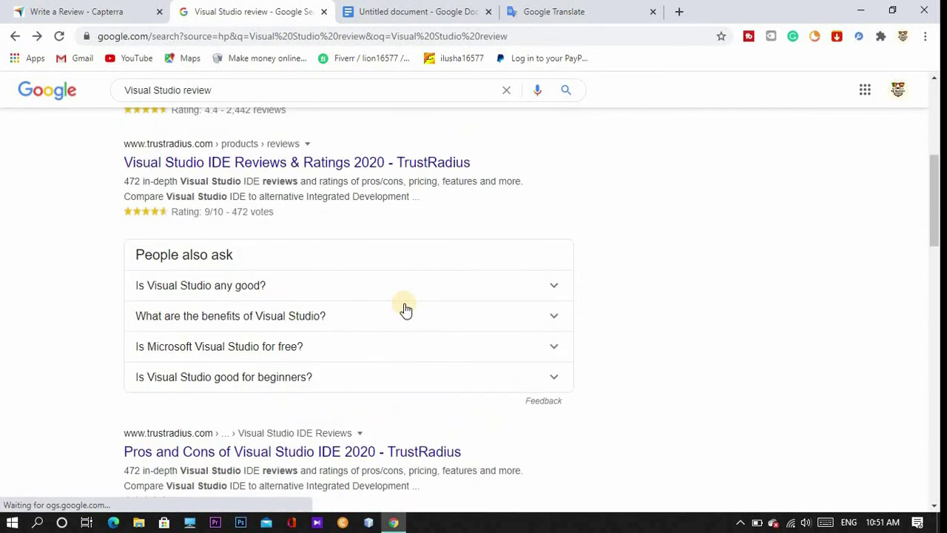
scroll(405, 307, "up", 4)
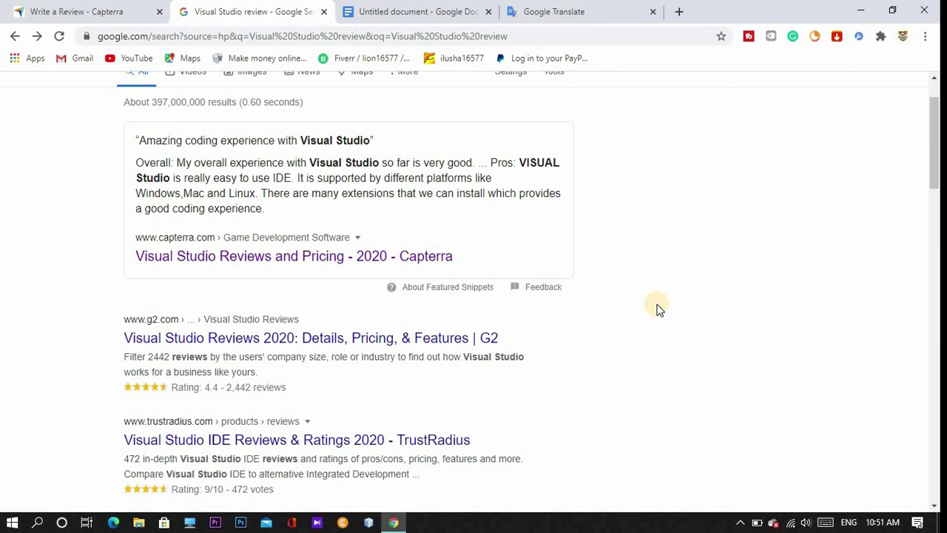
left_click(221, 264)
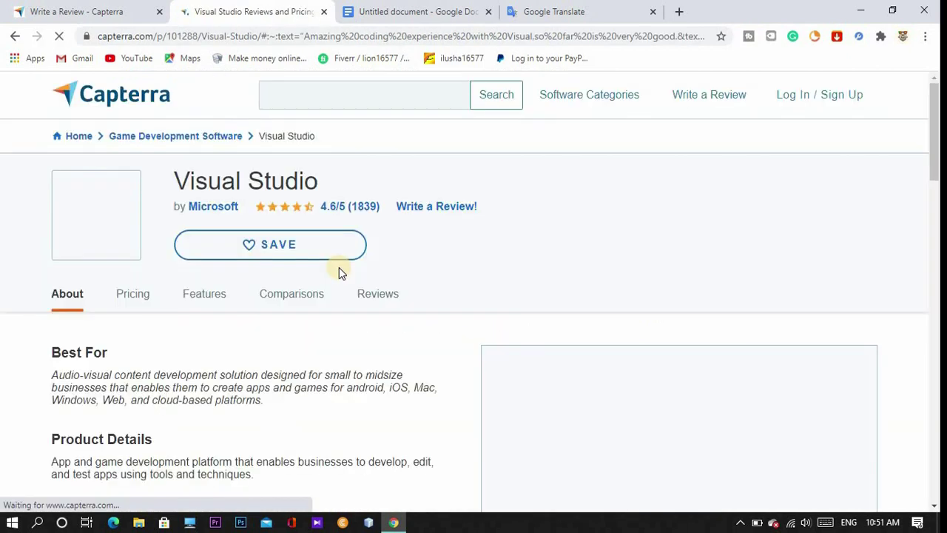
Scroll the Visual Studio reviews to the five-star 'Program practically alone!' review.
scroll(339, 267, "down", 5)
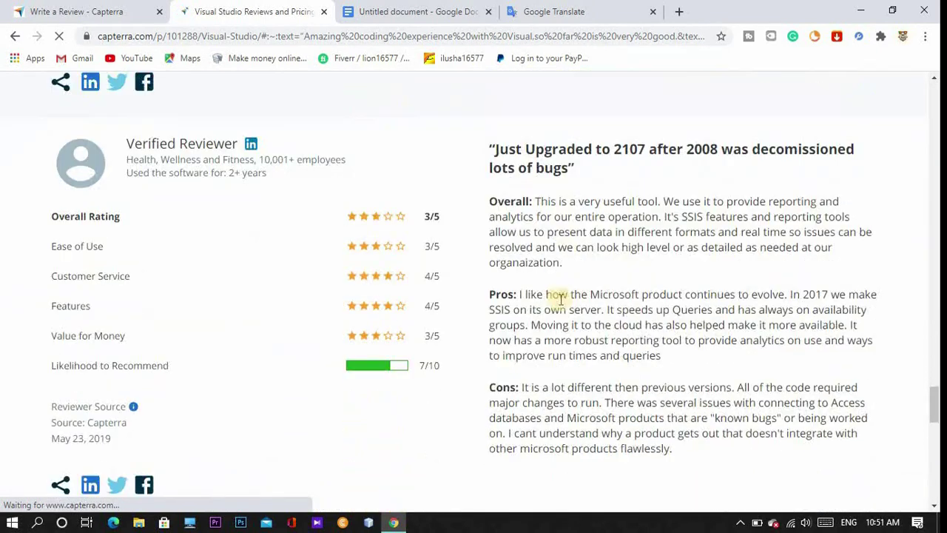
scroll(560, 299, "down", 2)
scroll(561, 299, "down", 5)
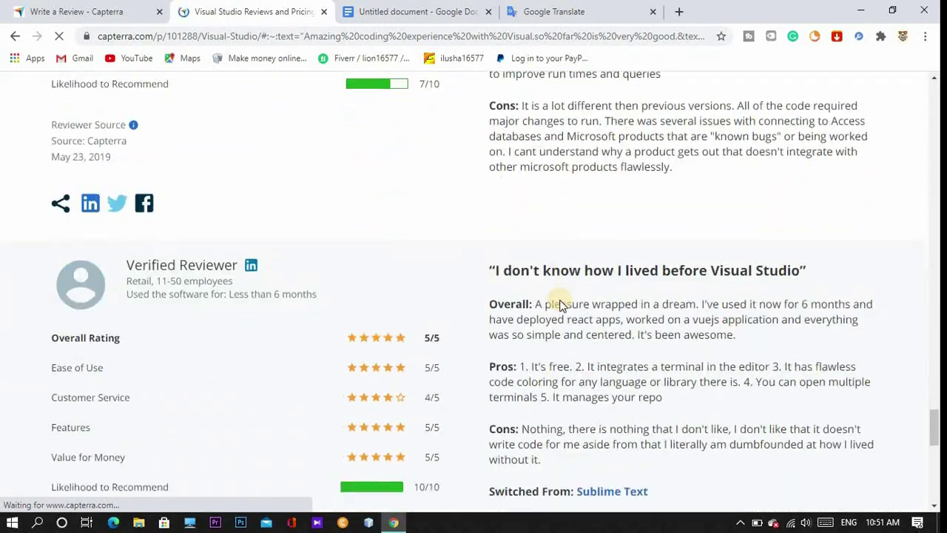
scroll(561, 299, "up", 6)
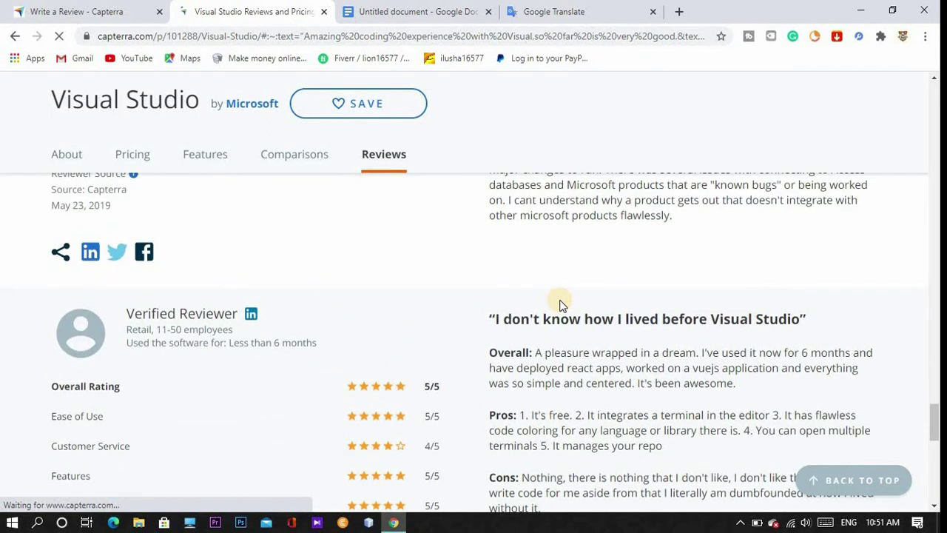
scroll(556, 290, "up", 3)
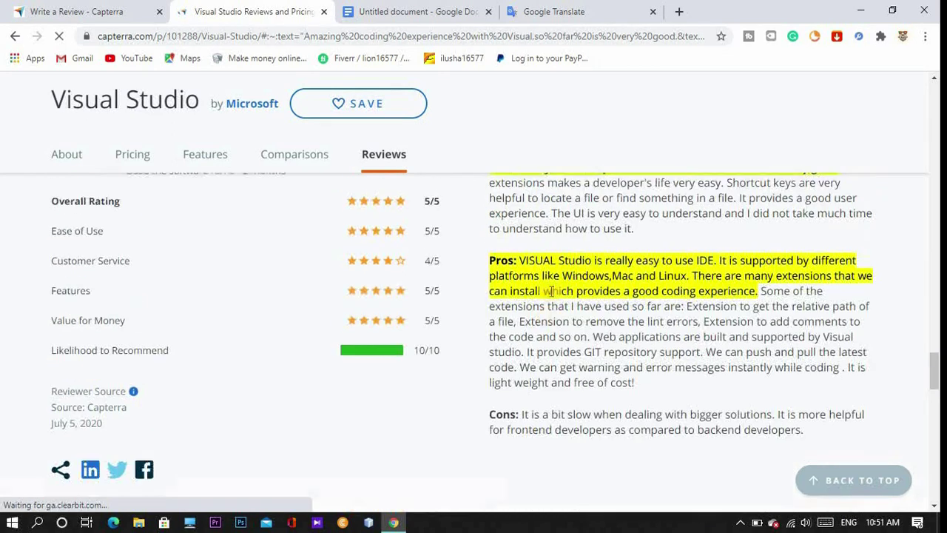
scroll(551, 294, "up", 4)
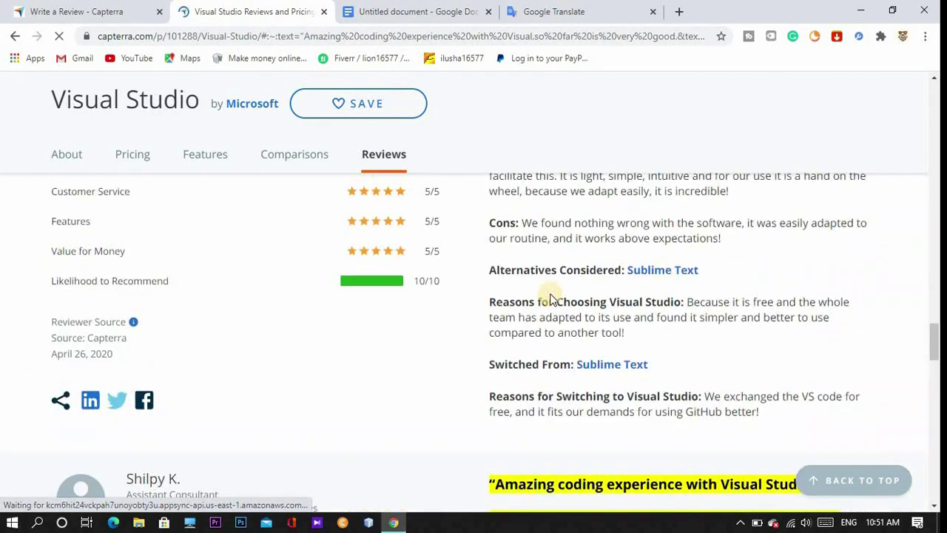
scroll(551, 294, "up", 2)
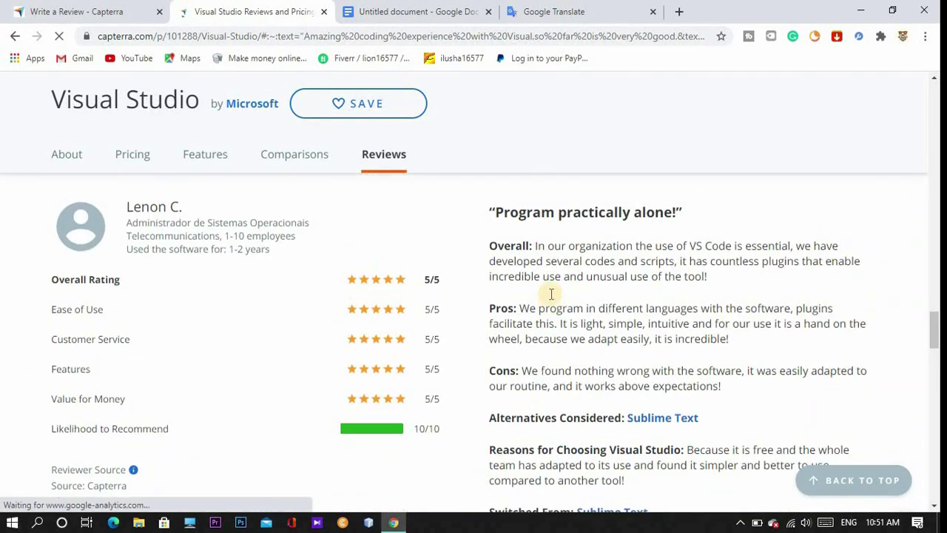
scroll(564, 346, "down", 2)
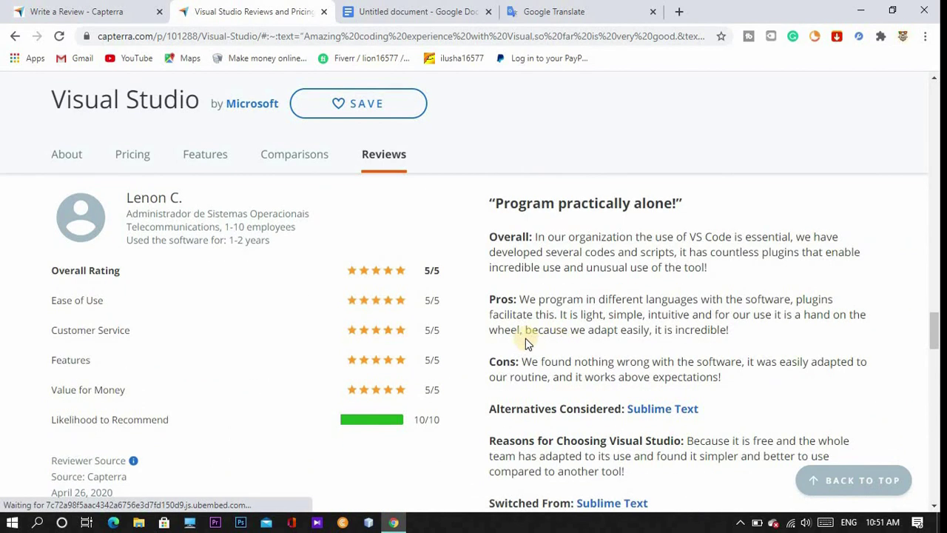
Select the title line 'Visual Studio testing review' in the Google Docs draft.
left_click(53, 9)
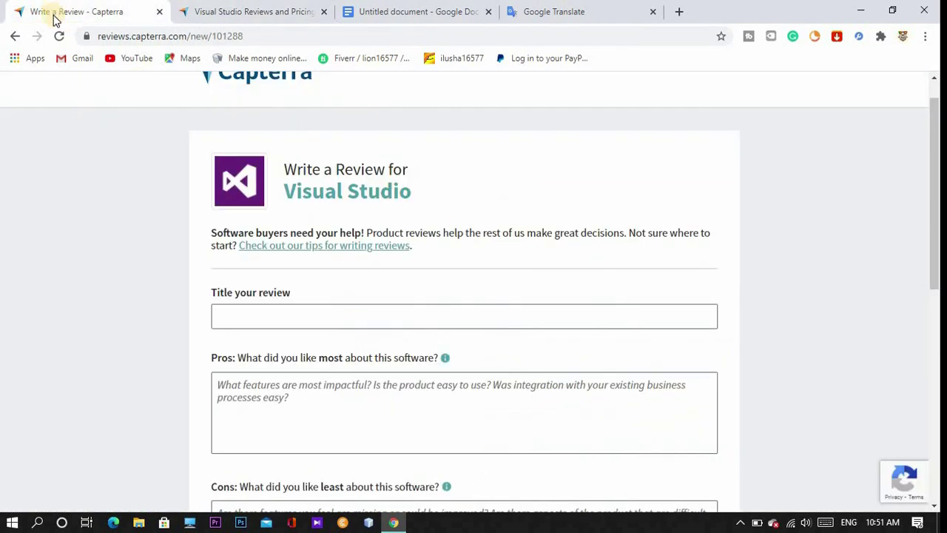
left_click(398, 13)
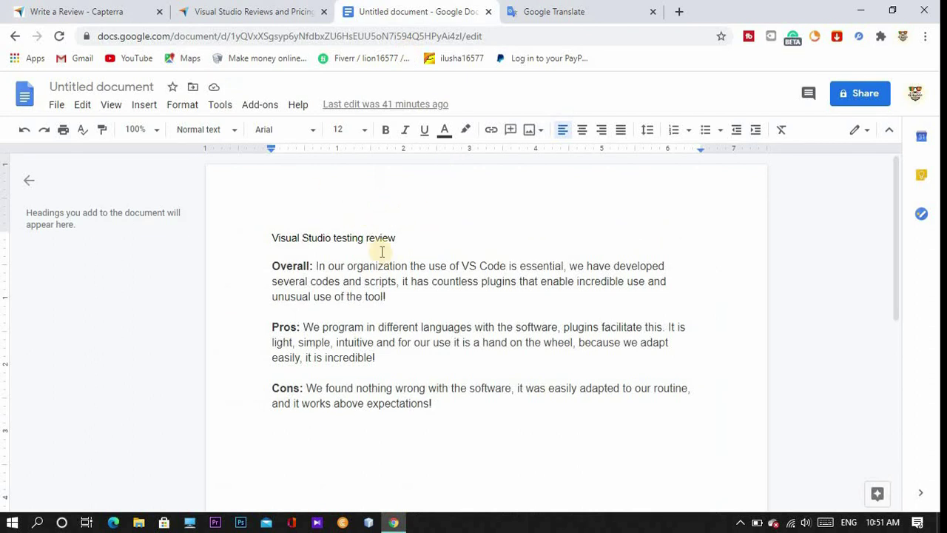
left_click_drag(271, 238, 411, 242)
key("ctrl+c")
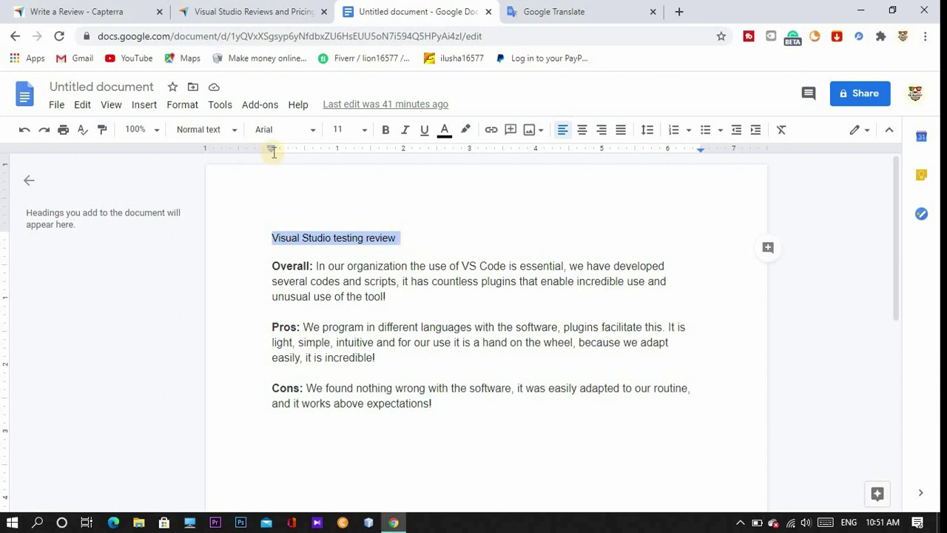
Paste 'Visual Studio testing review' into the Capterra review's Title field.
left_click(228, 14)
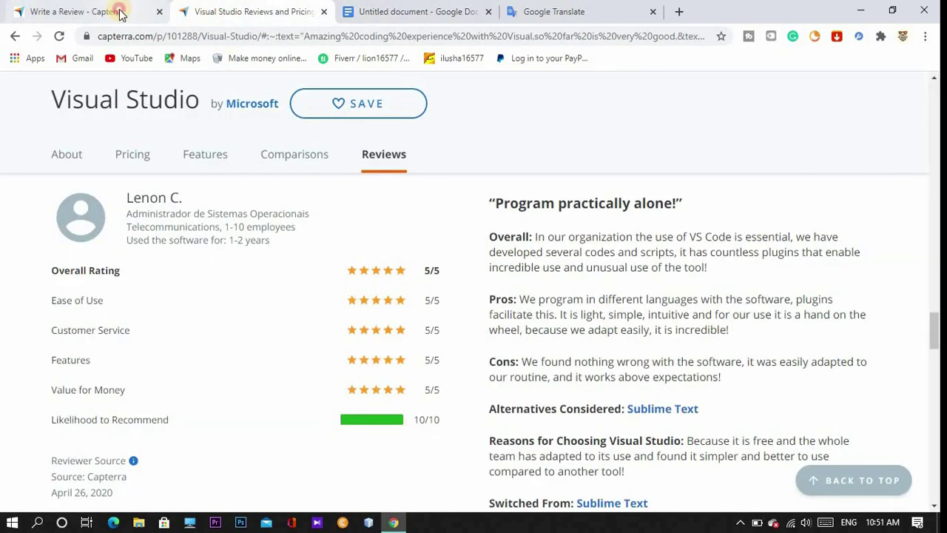
left_click(120, 10)
left_click(330, 313)
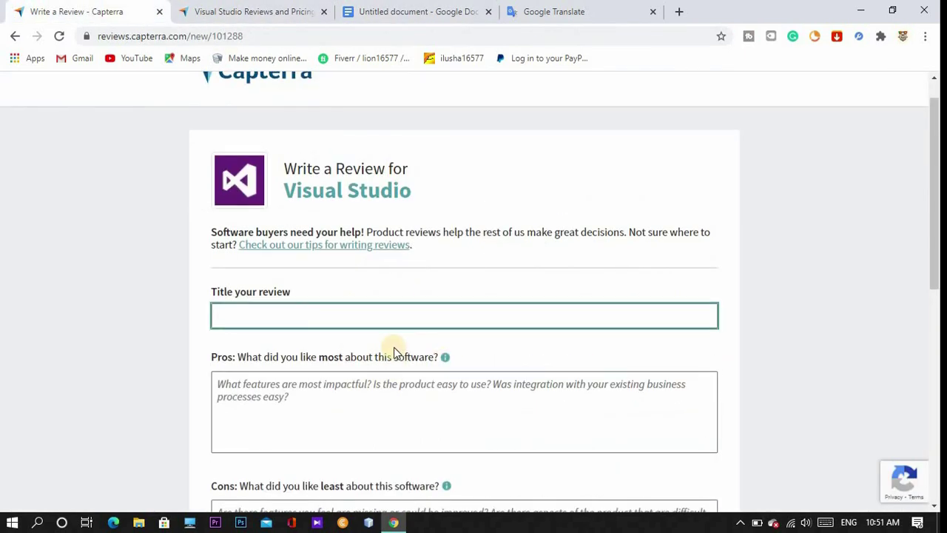
scroll(394, 347, "down", 1)
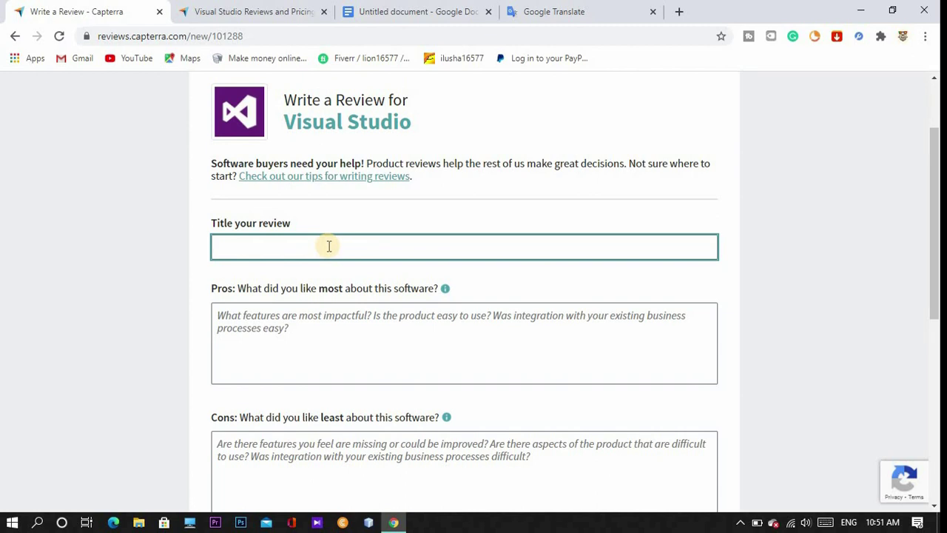
key("ctrl+v")
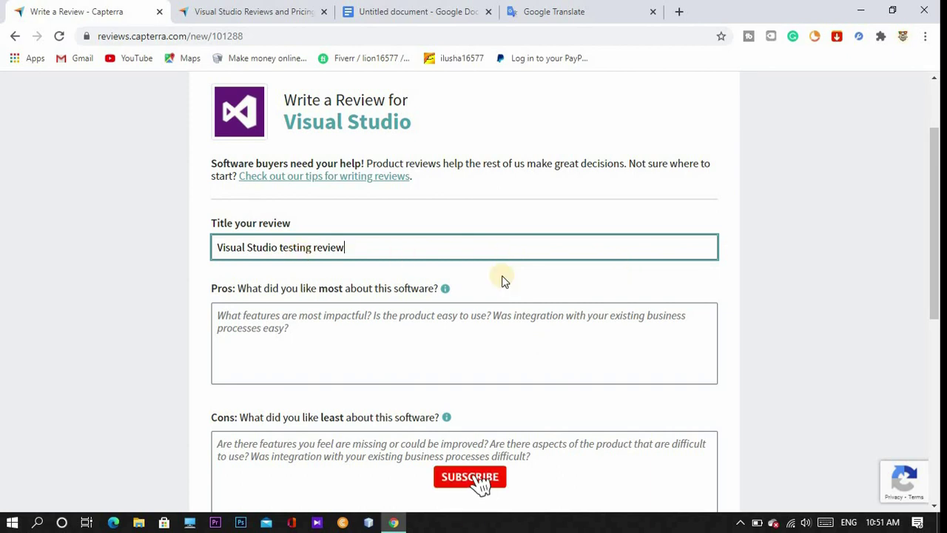
scroll(294, 268, "down", 1)
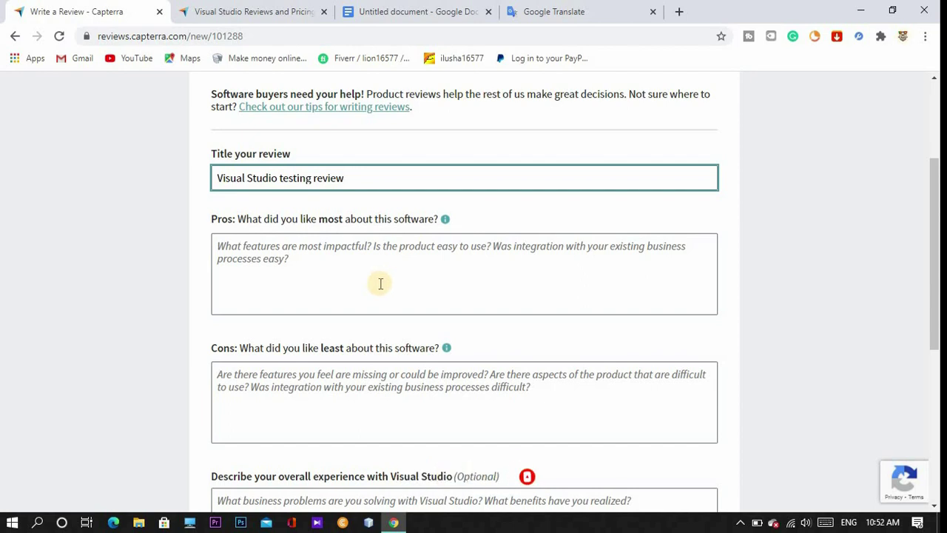
Copy the draft's Overall paragraph and paste it as the Pros answer.
left_click(420, 21)
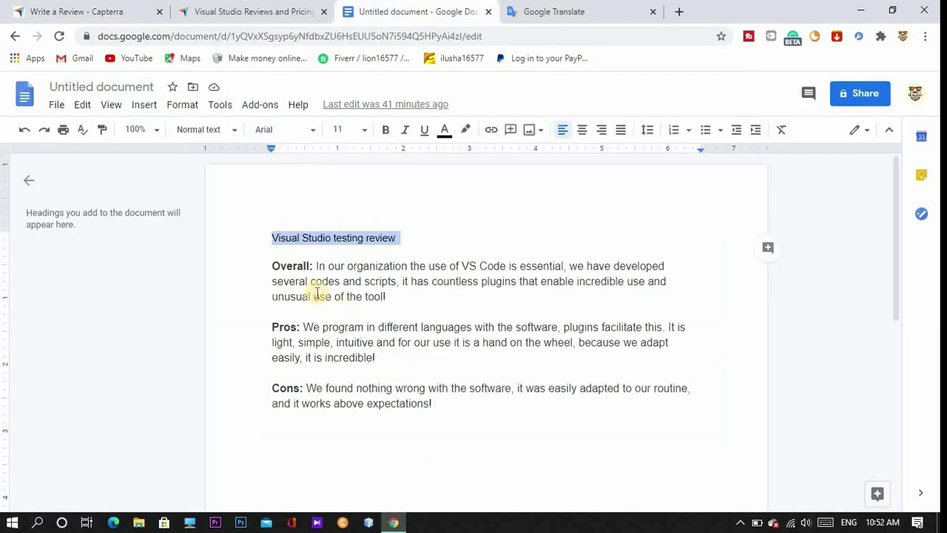
left_click_drag(314, 266, 398, 303)
key("ctrl+c")
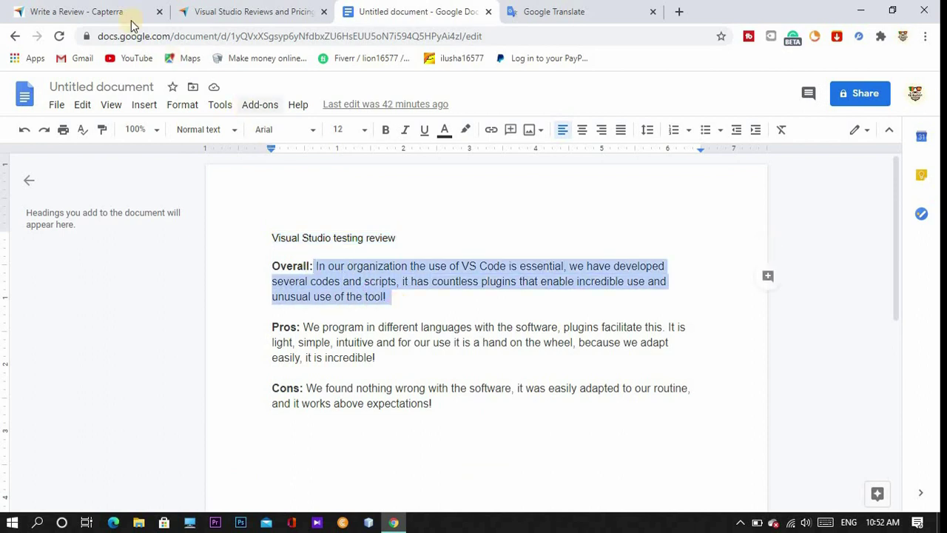
left_click(88, 11)
left_click(378, 273)
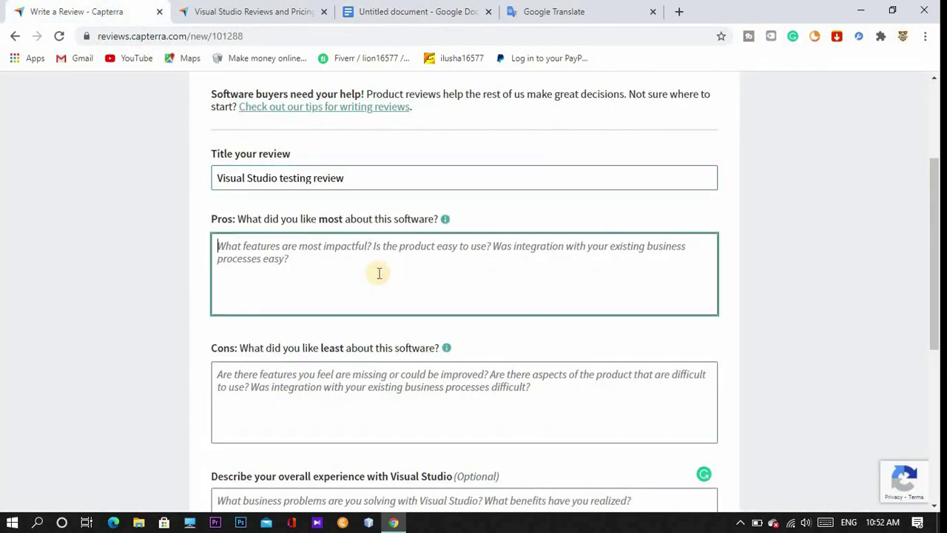
key("ctrl+v")
scroll(296, 259, "down", 2)
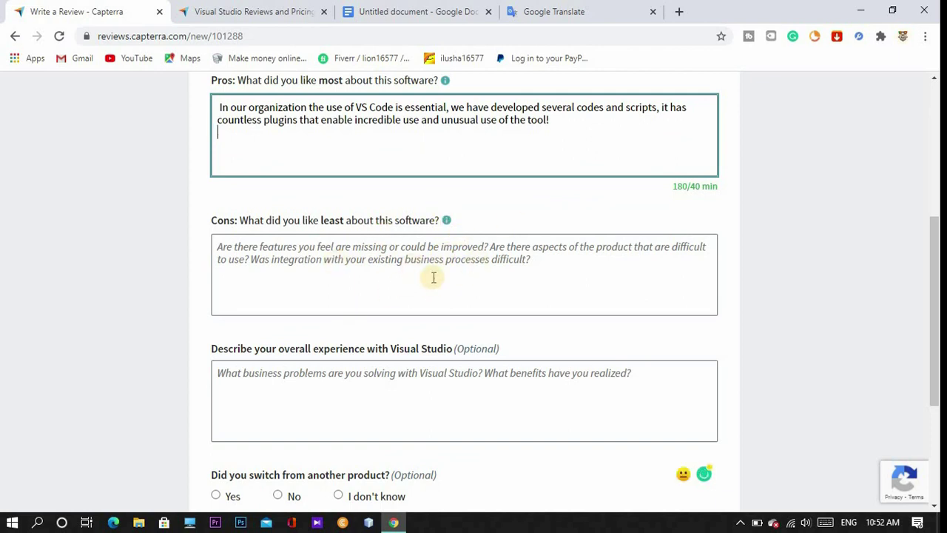
Copy the draft's next paragraph and paste it as the Cons answer.
left_click(433, 9)
left_click_drag(303, 328, 423, 357)
key("ctrl+c")
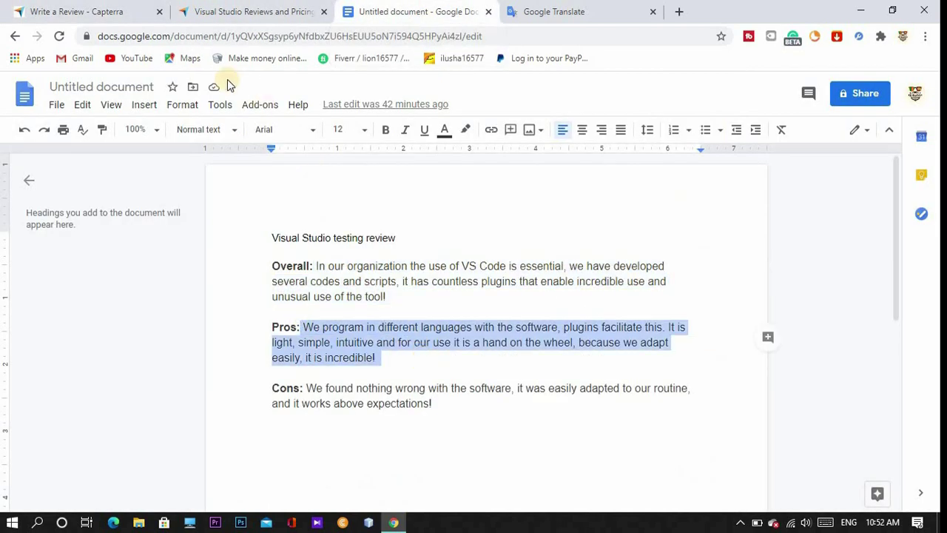
key("ctrl+1")
left_click(343, 264)
key("ctrl+v")
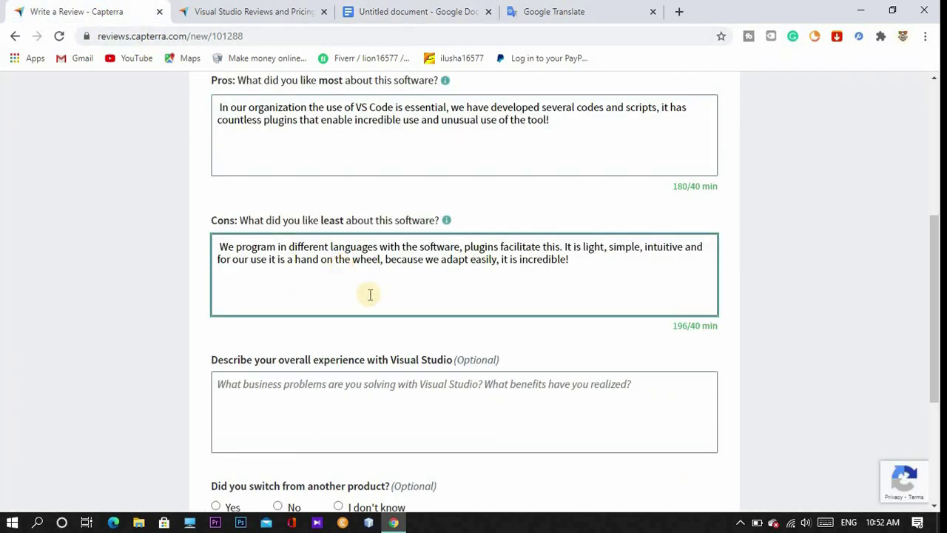
scroll(370, 295, "up", 2)
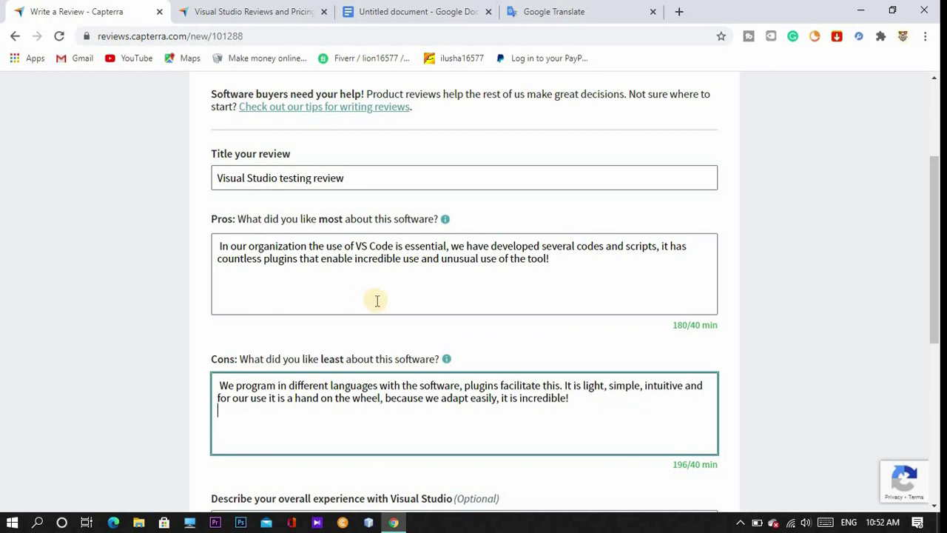
scroll(376, 300, "up", 1)
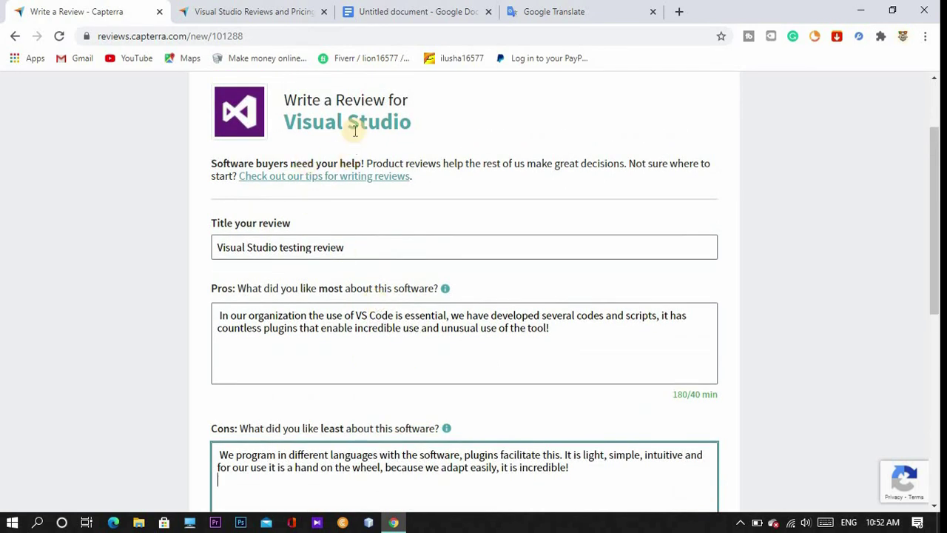
scroll(486, 260, "down", 1)
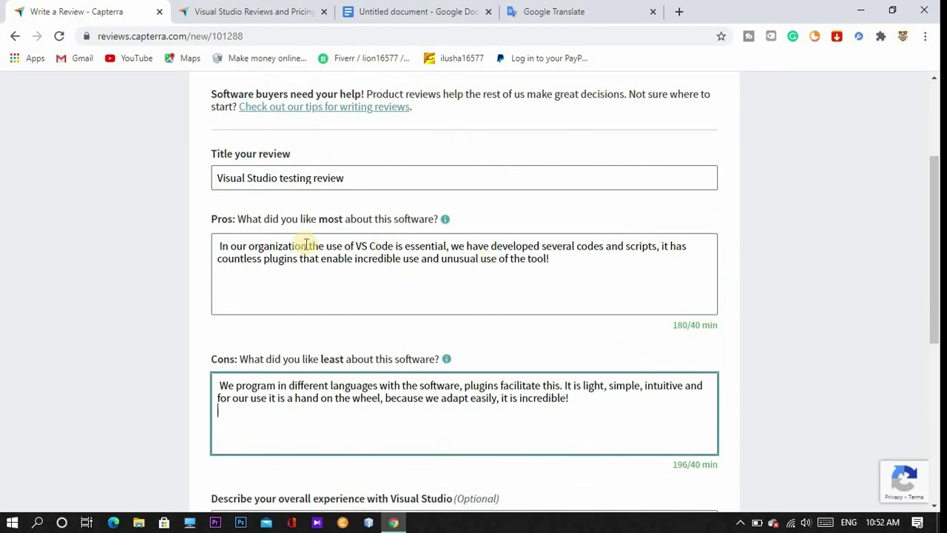
scroll(309, 252, "up", 3)
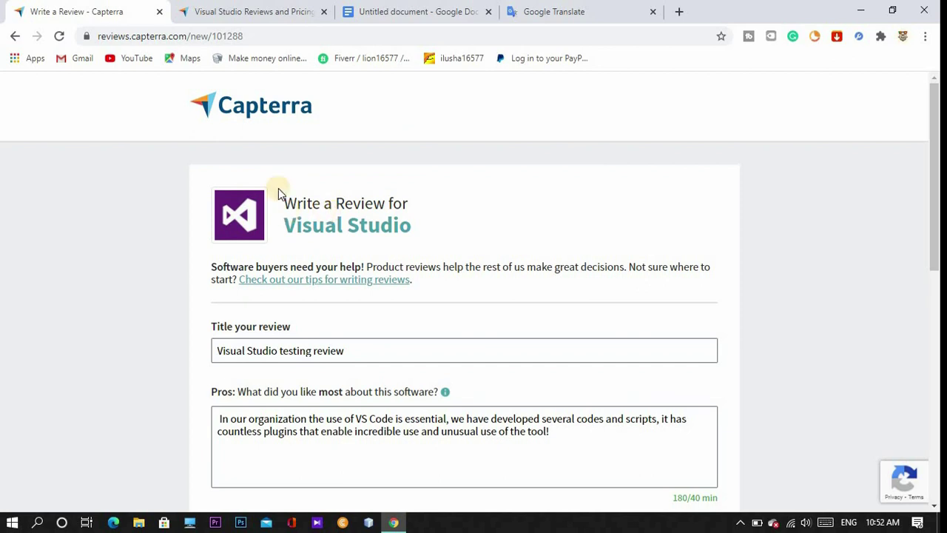
left_click(258, 8)
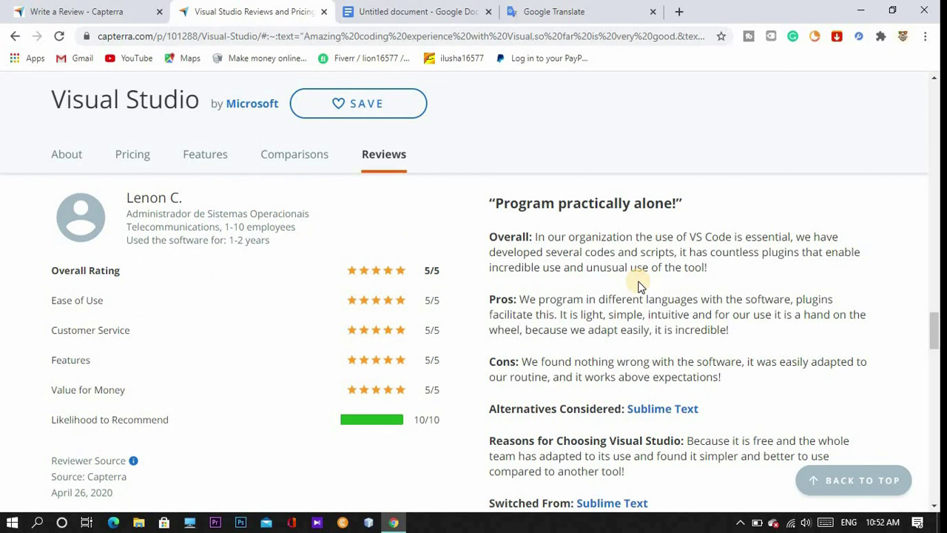
scroll(640, 286, "down", 2)
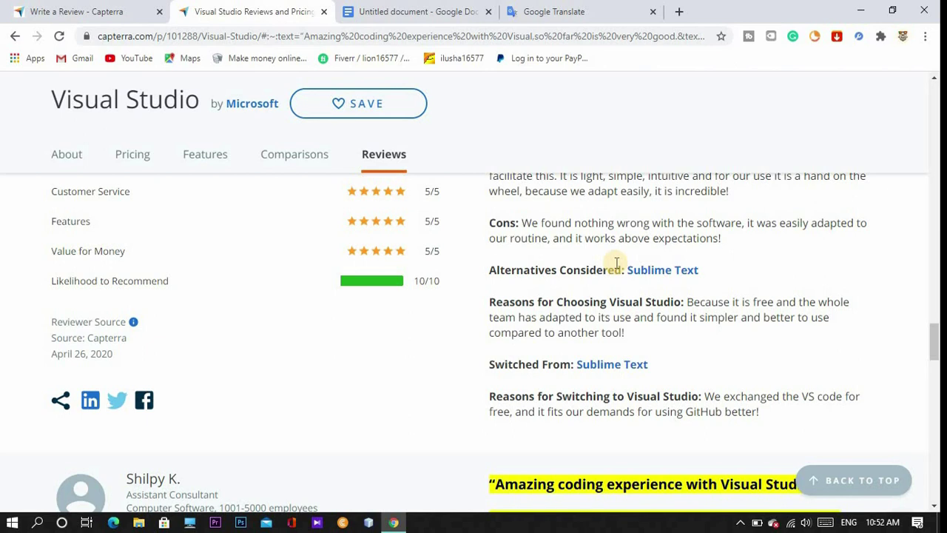
Back on the Visual Studio review form, answer No to switching products, accept the certification and submit.
left_click(79, 12)
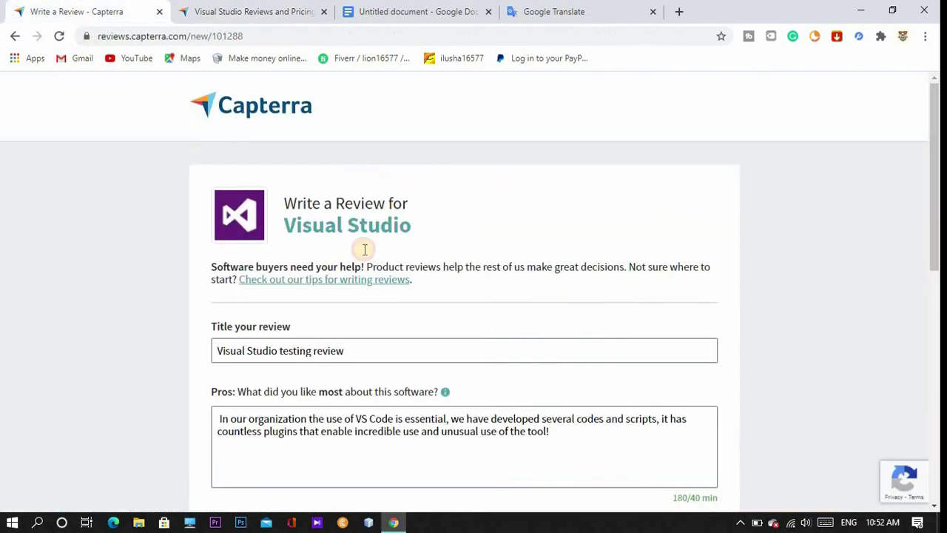
scroll(370, 323, "down", 2)
scroll(491, 347, "down", 2)
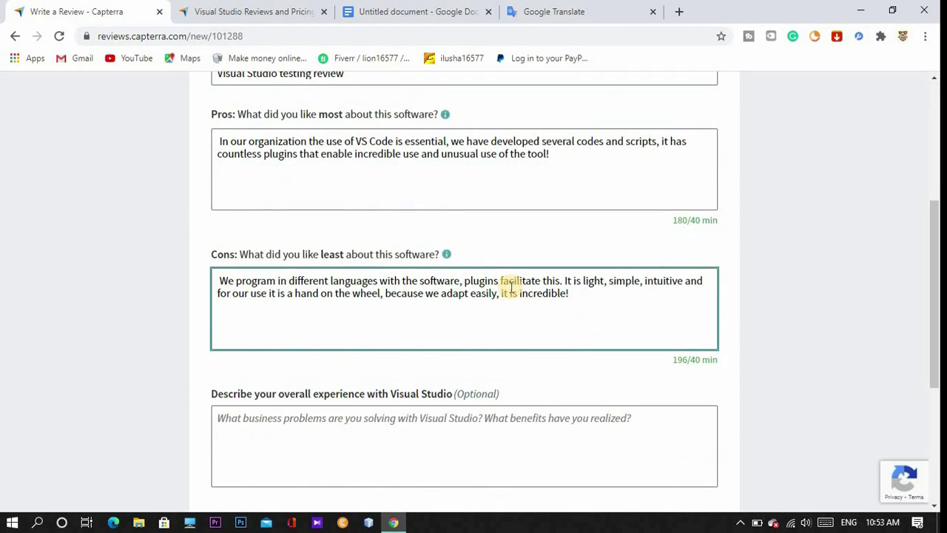
scroll(510, 285, "down", 1)
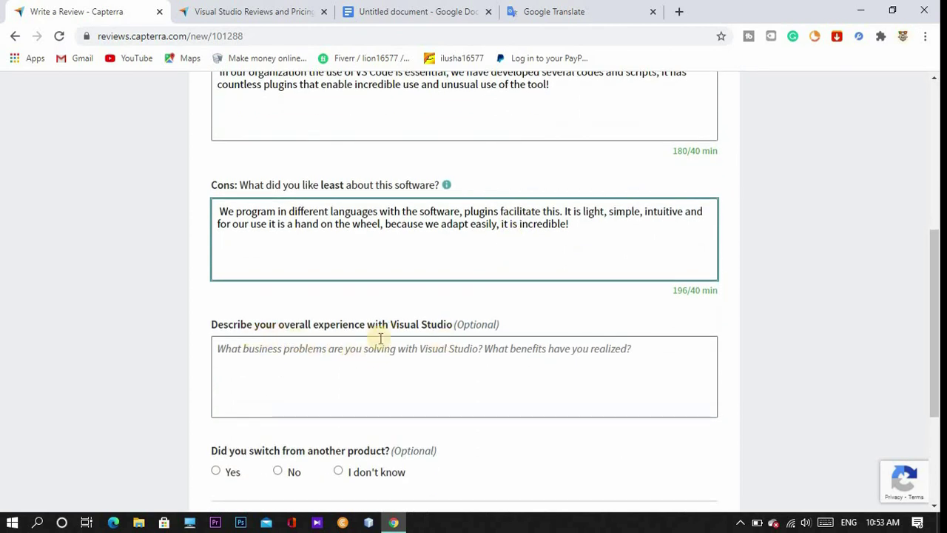
scroll(440, 348, "down", 1)
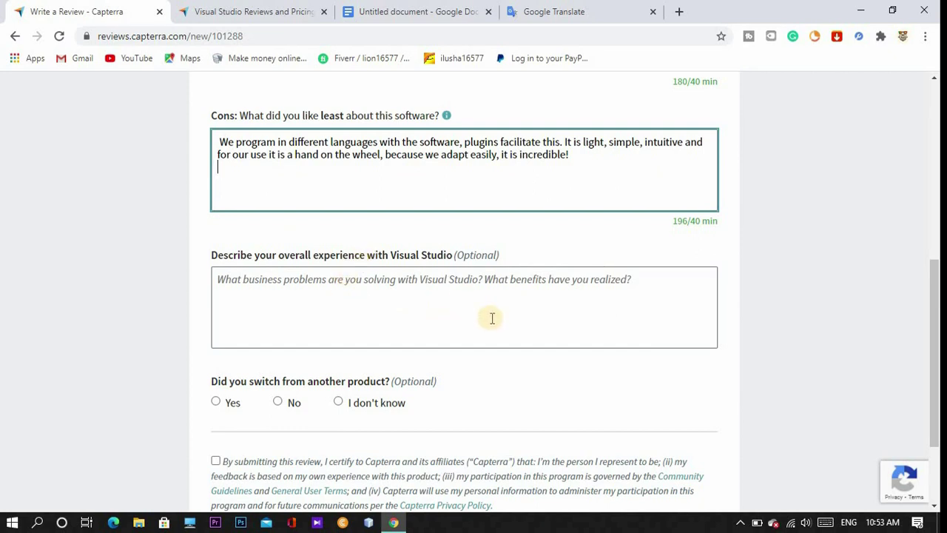
scroll(489, 320, "down", 1)
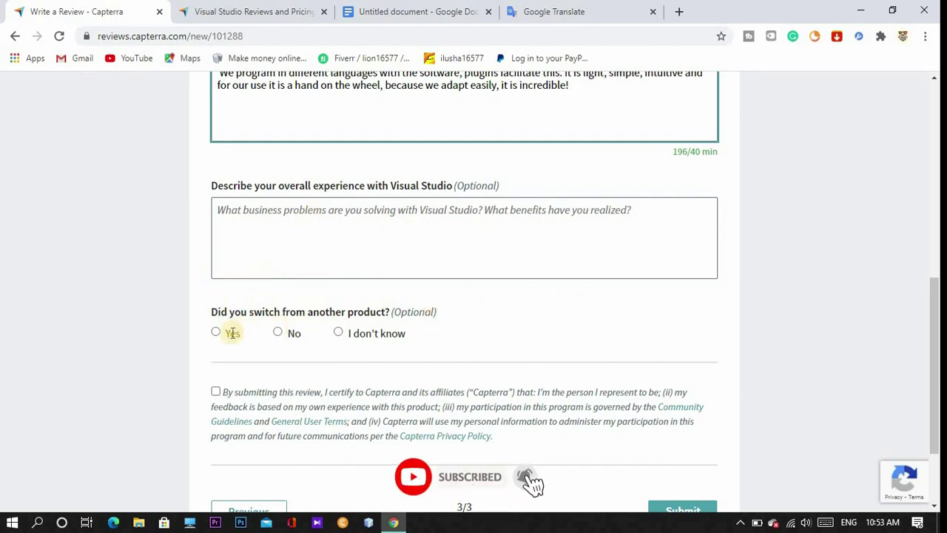
left_click(278, 332)
scroll(477, 317, "down", 1)
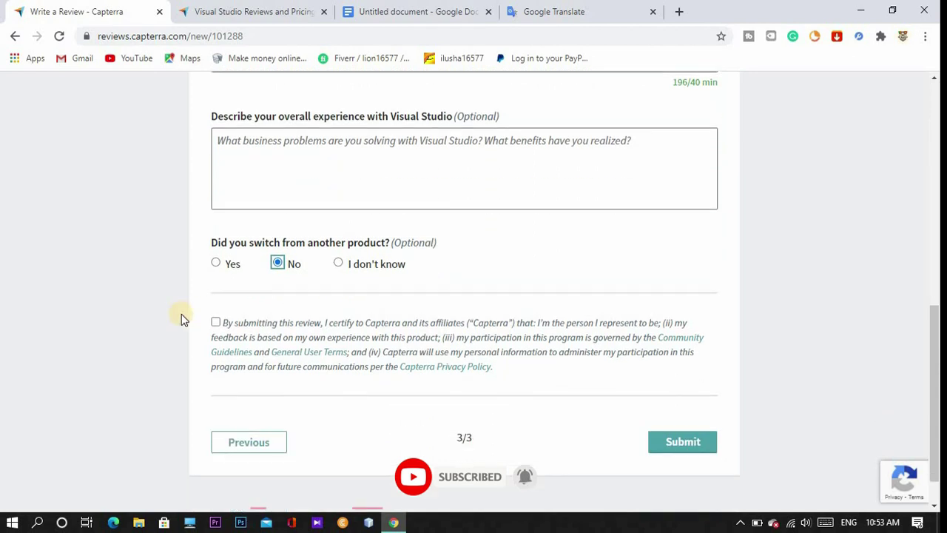
left_click(215, 322)
scroll(304, 328, "down", 2)
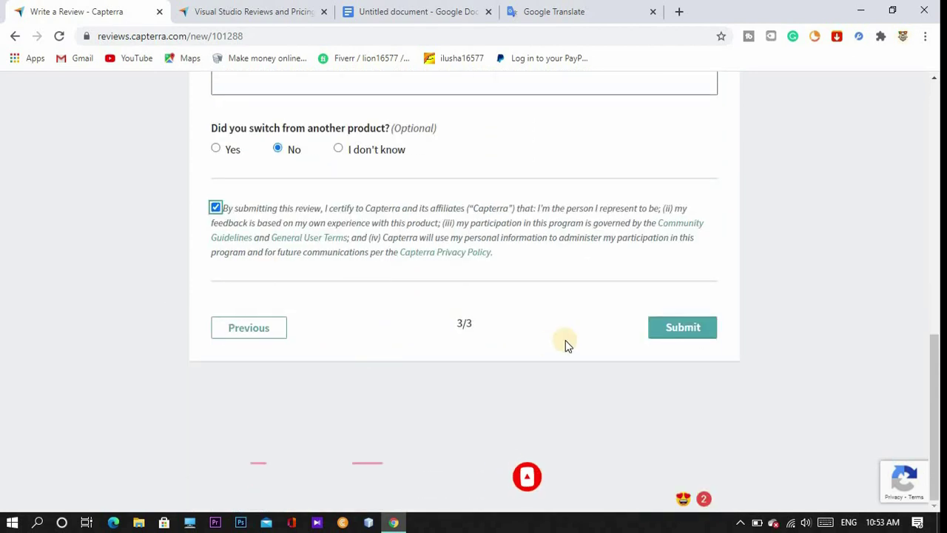
left_click(687, 330)
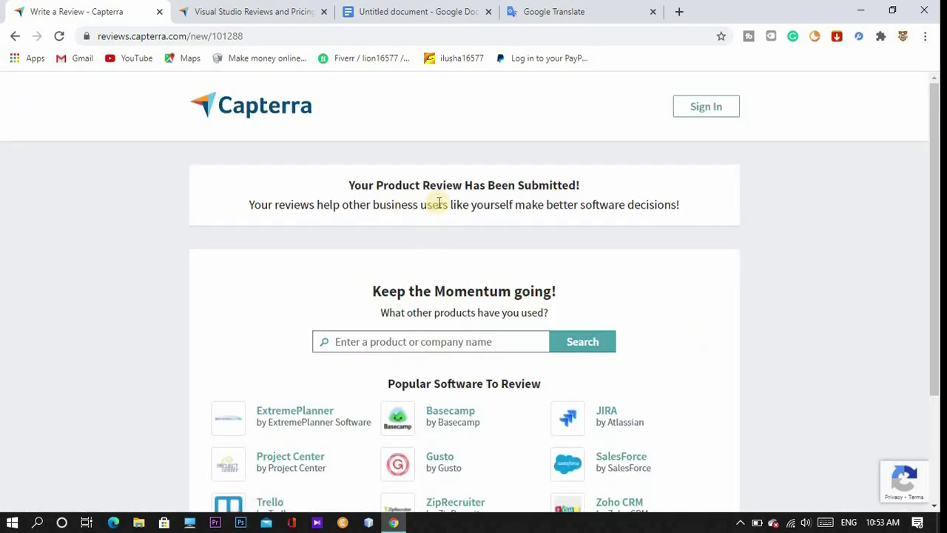
Scroll the review-submitted confirmation page past the 'Keep the Momentum going!' software list and back.
scroll(604, 300, "down", 1)
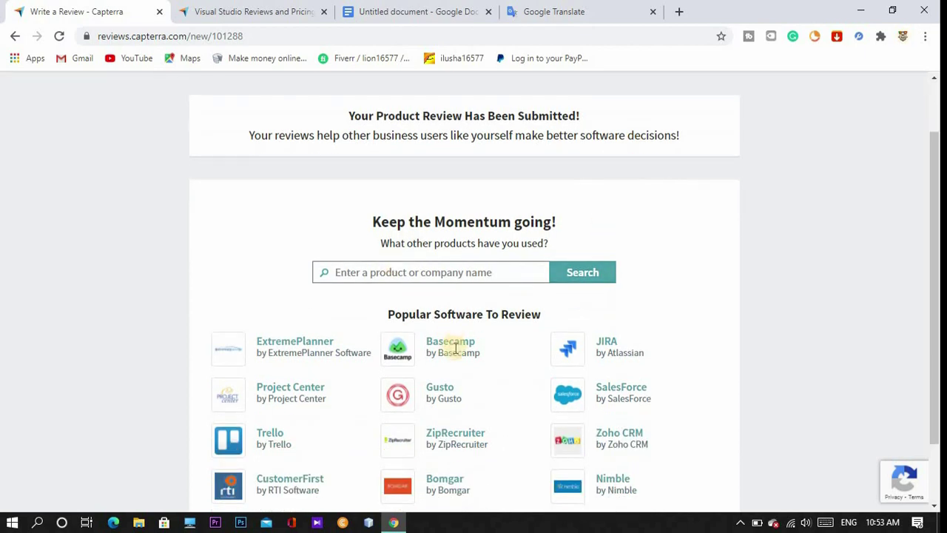
scroll(435, 296, "up", 1)
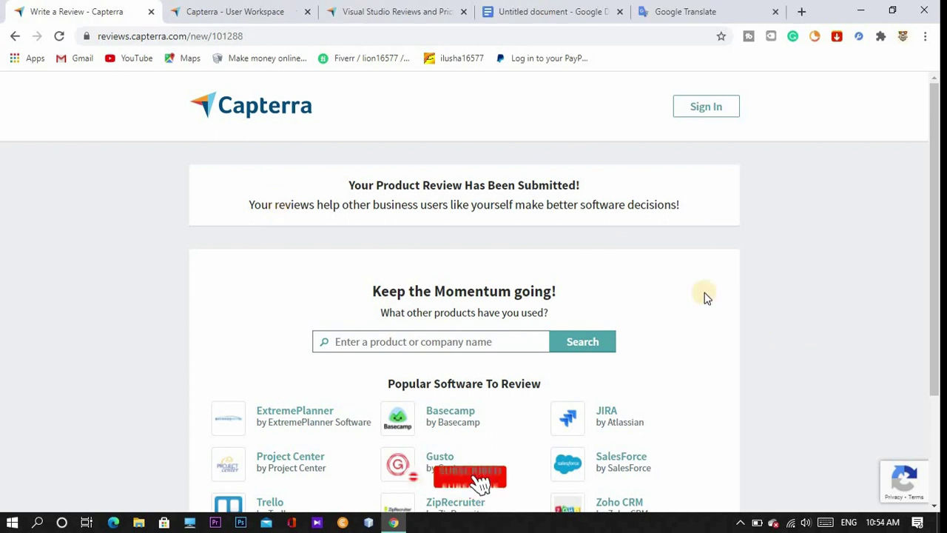
Switch to the 'Capterra - User Workspace' tab and look over the dashboard with all five profile items checked.
left_click(222, 11)
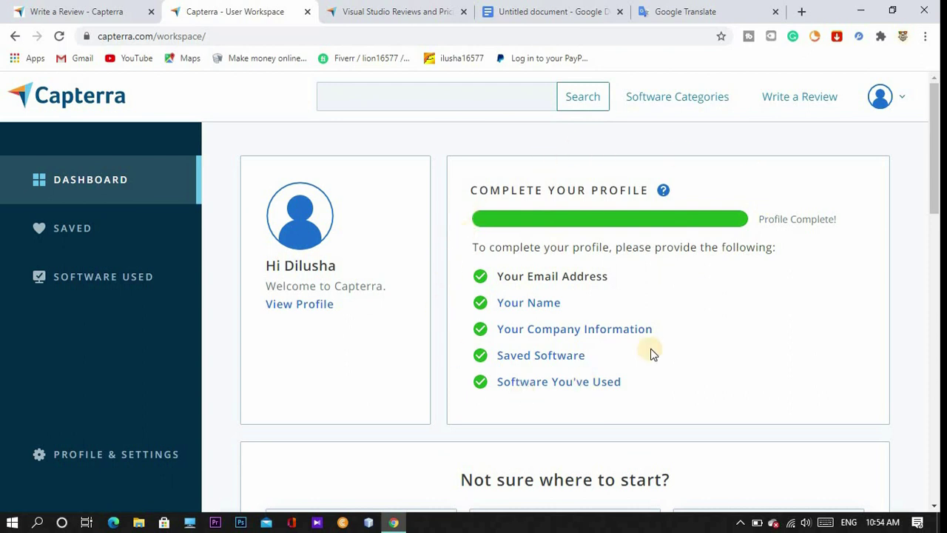
scroll(651, 354, "down", 1)
scroll(652, 354, "up", 1)
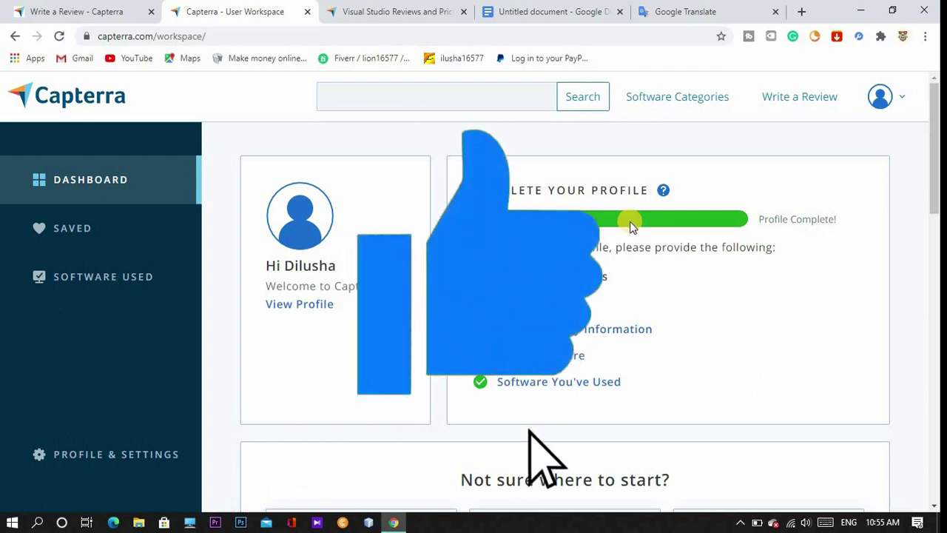
scroll(629, 222, "down", 1)
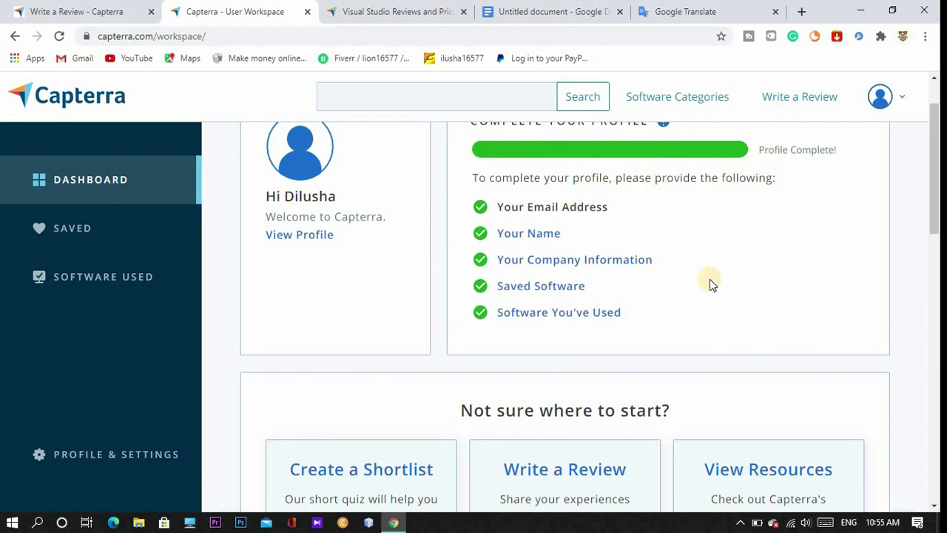
scroll(641, 194, "up", 1)
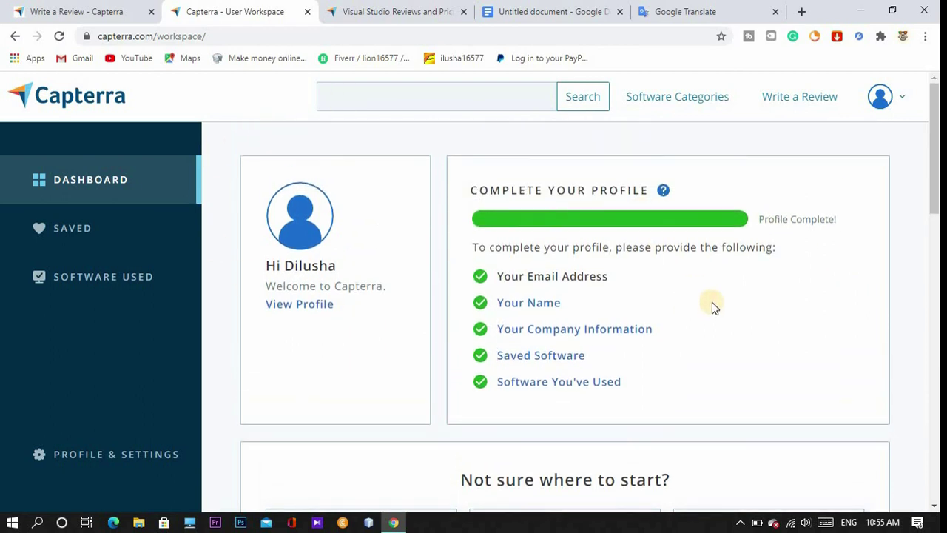